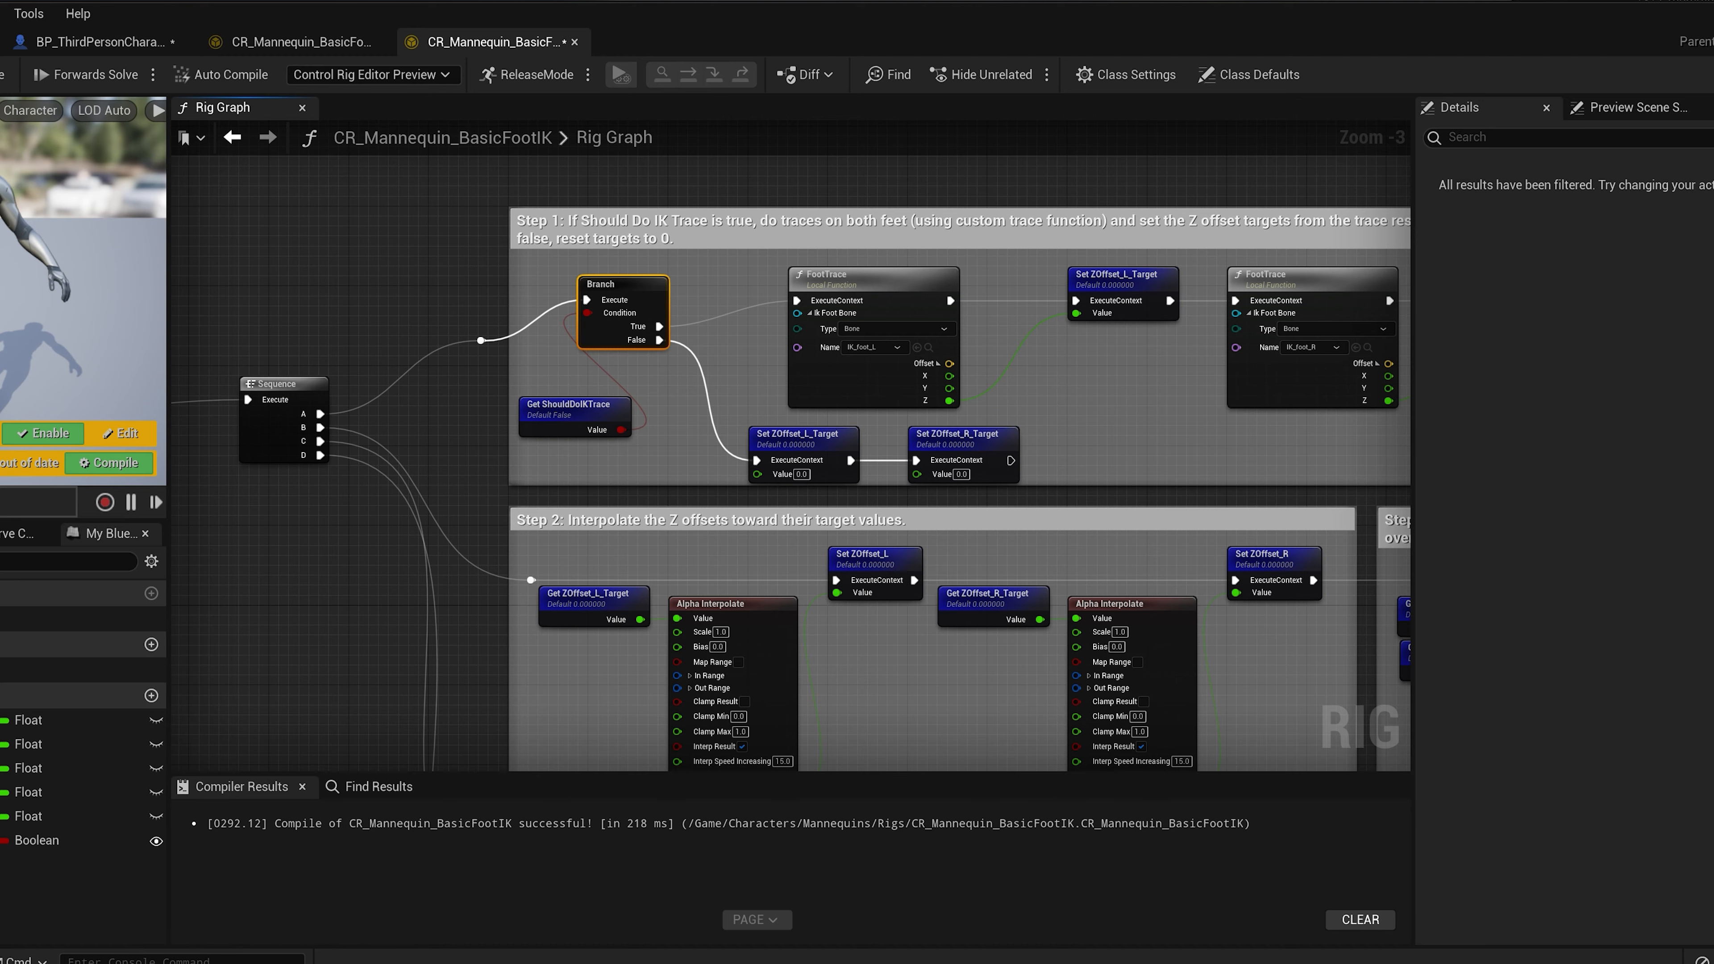
- Playtest the level and walk the character onto the edge of the ramp to check its foot placement
{"action": "left_click_drag", "start_coordinate": [496, 6], "coordinate": [477, 885]}
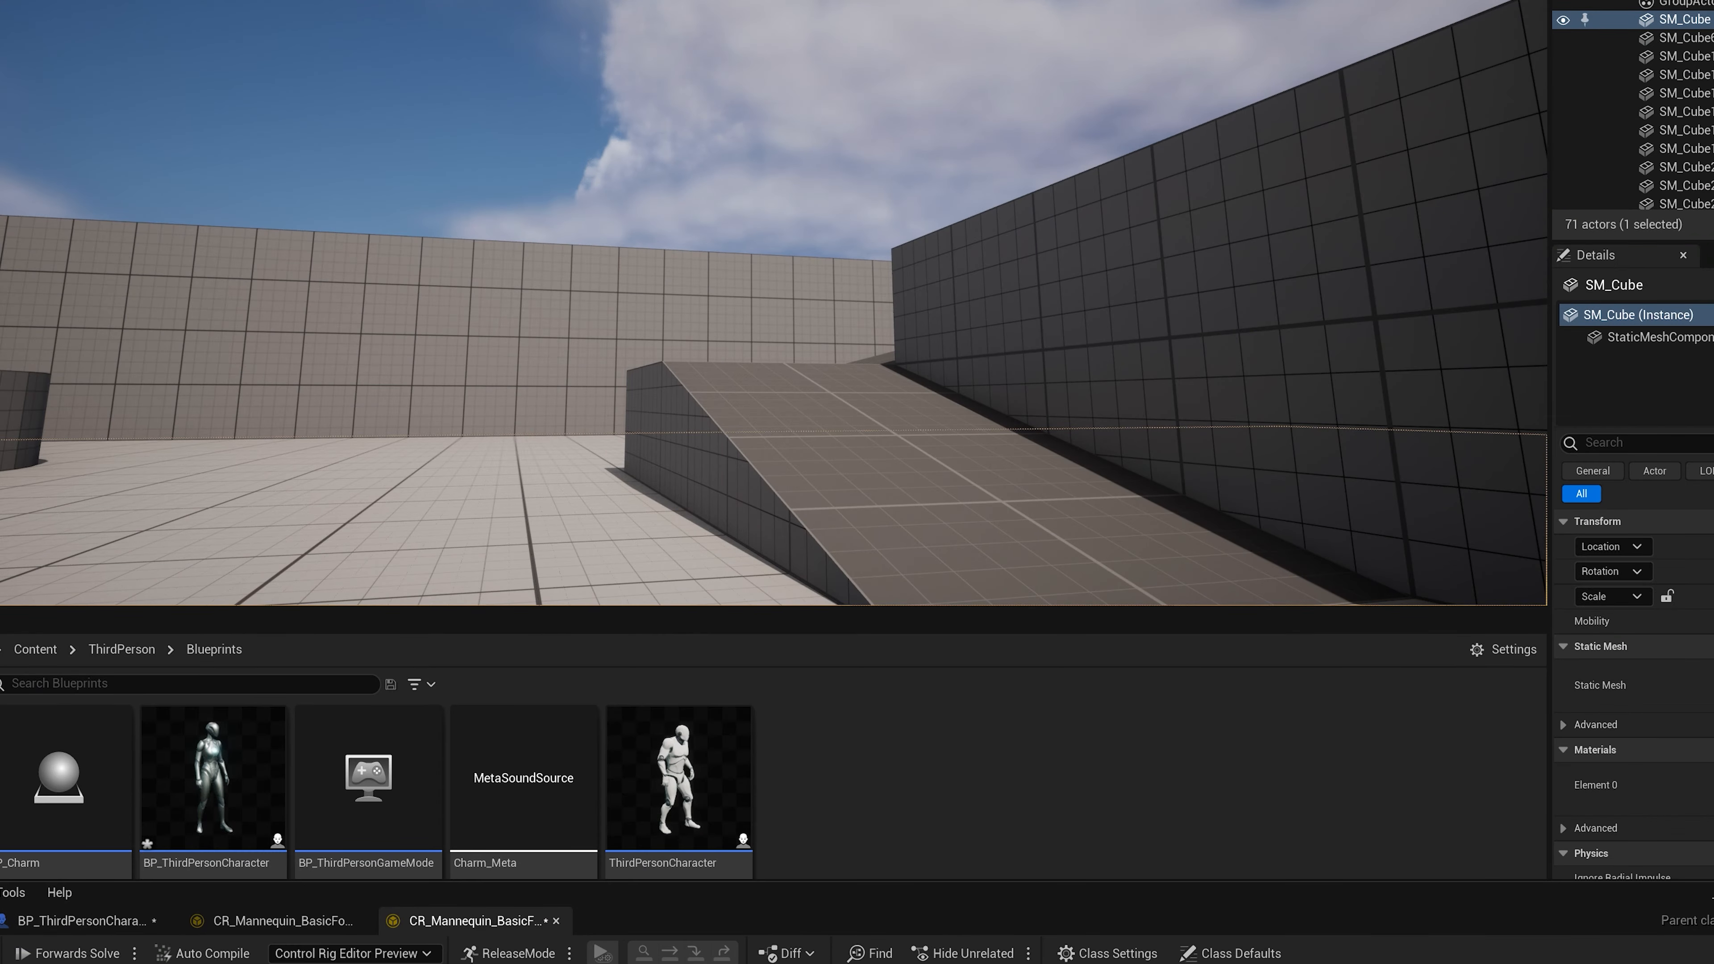
{"action": "key", "text": "alt+p"}
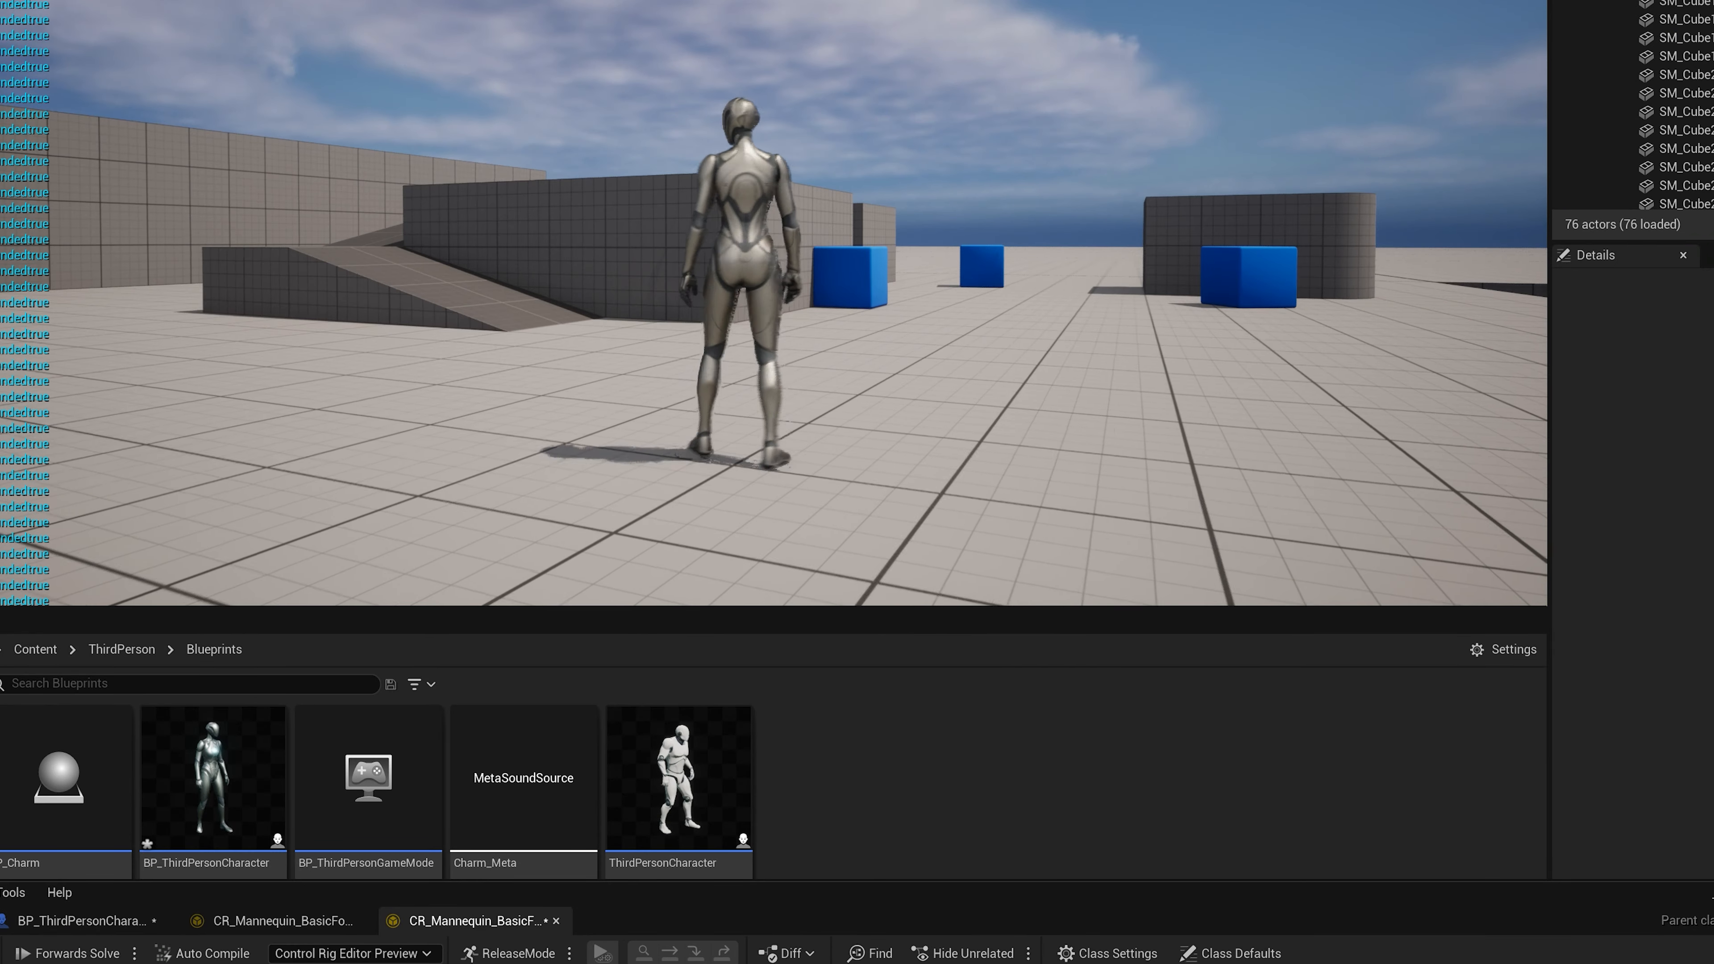
{"action": "key", "text": "w"}
{"action": "key", "text": "a"}
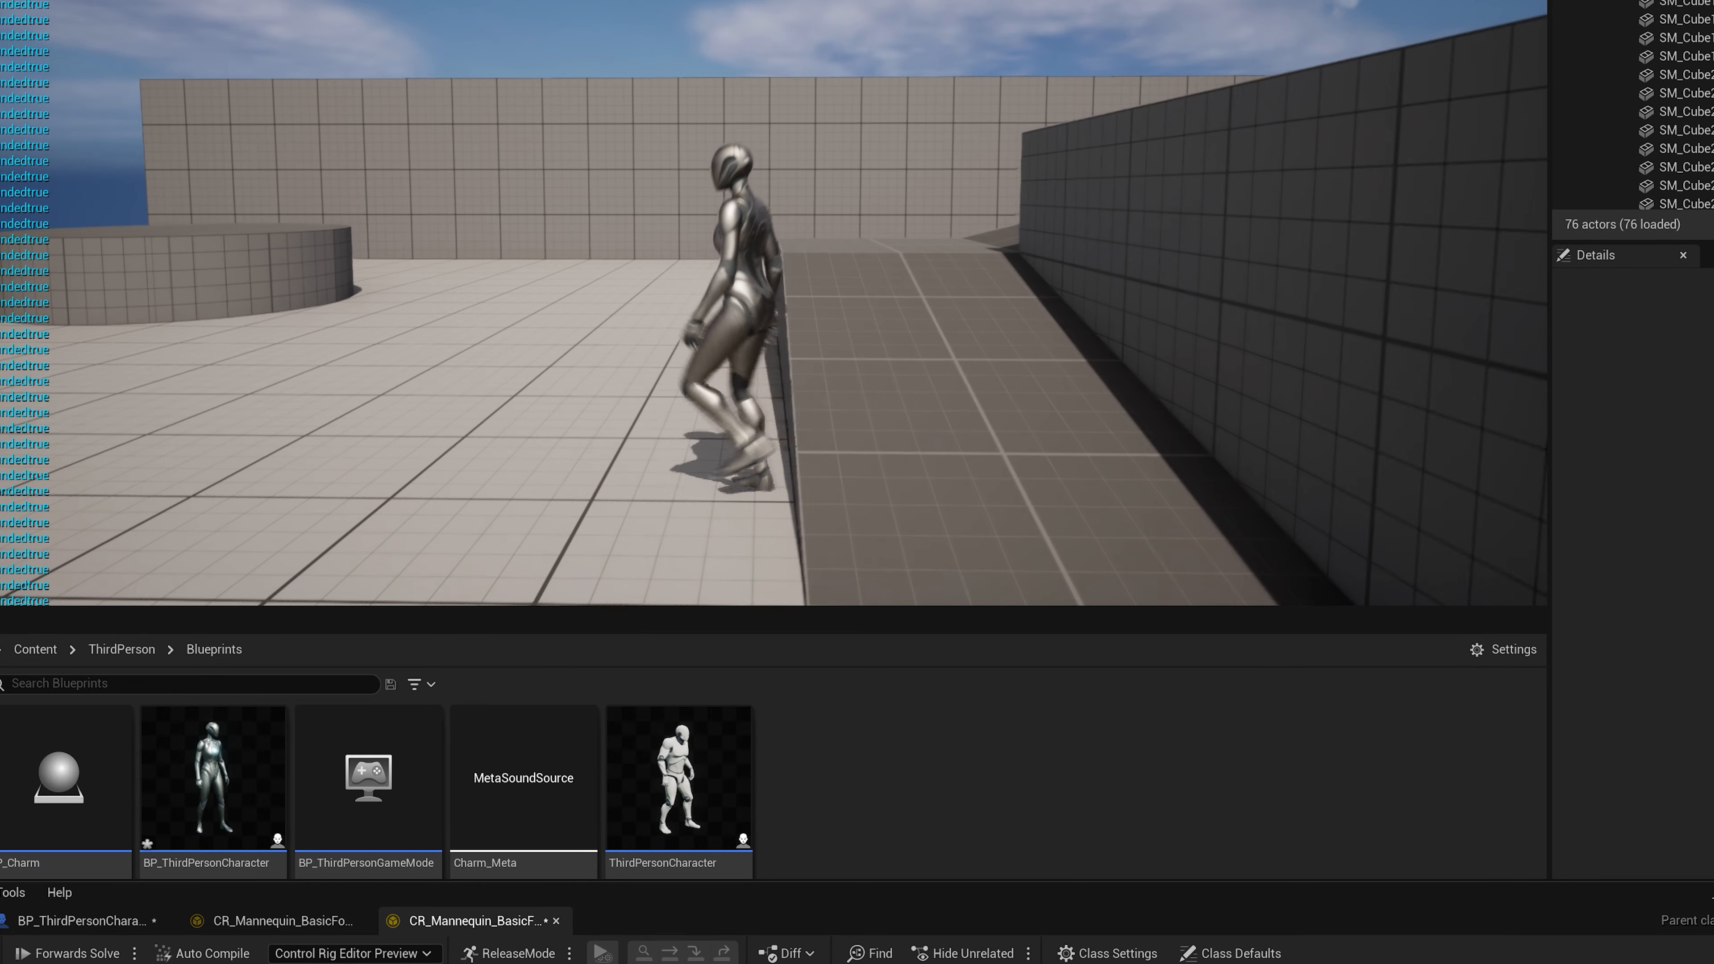
{"action": "key", "text": "w"}
{"action": "key", "text": "w"}
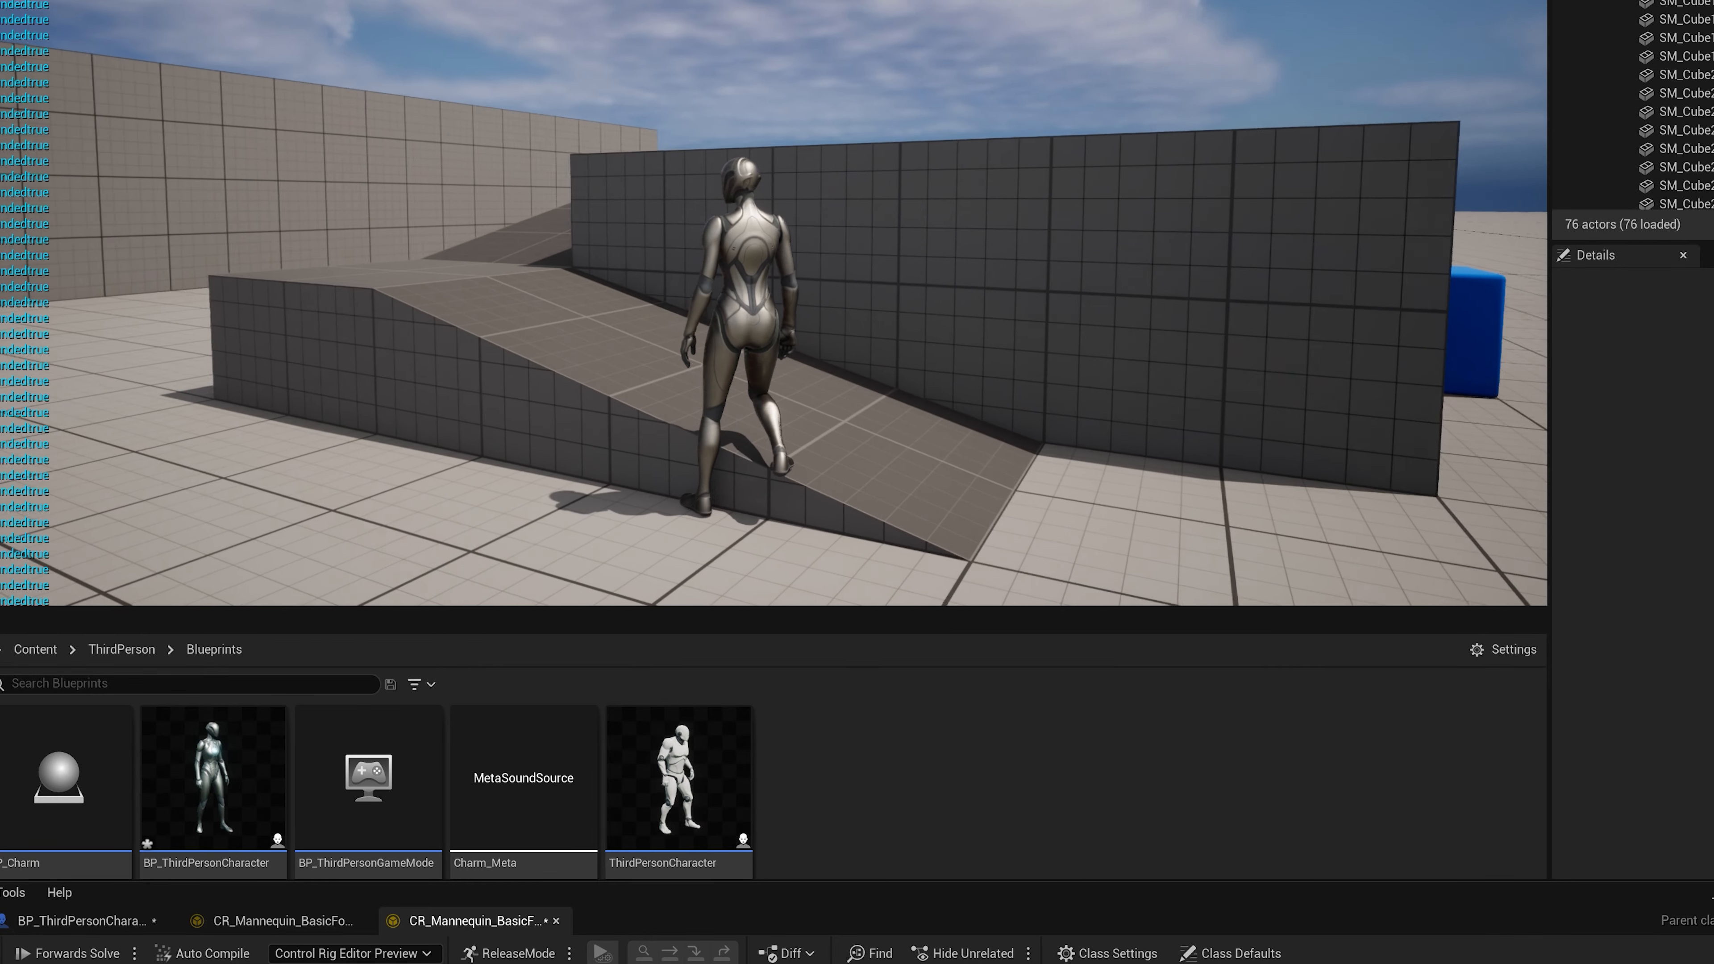
- Make the character jump and land on and around the ramp to check the foot IK, and end the playtest
{"action": "key", "text": "space"}
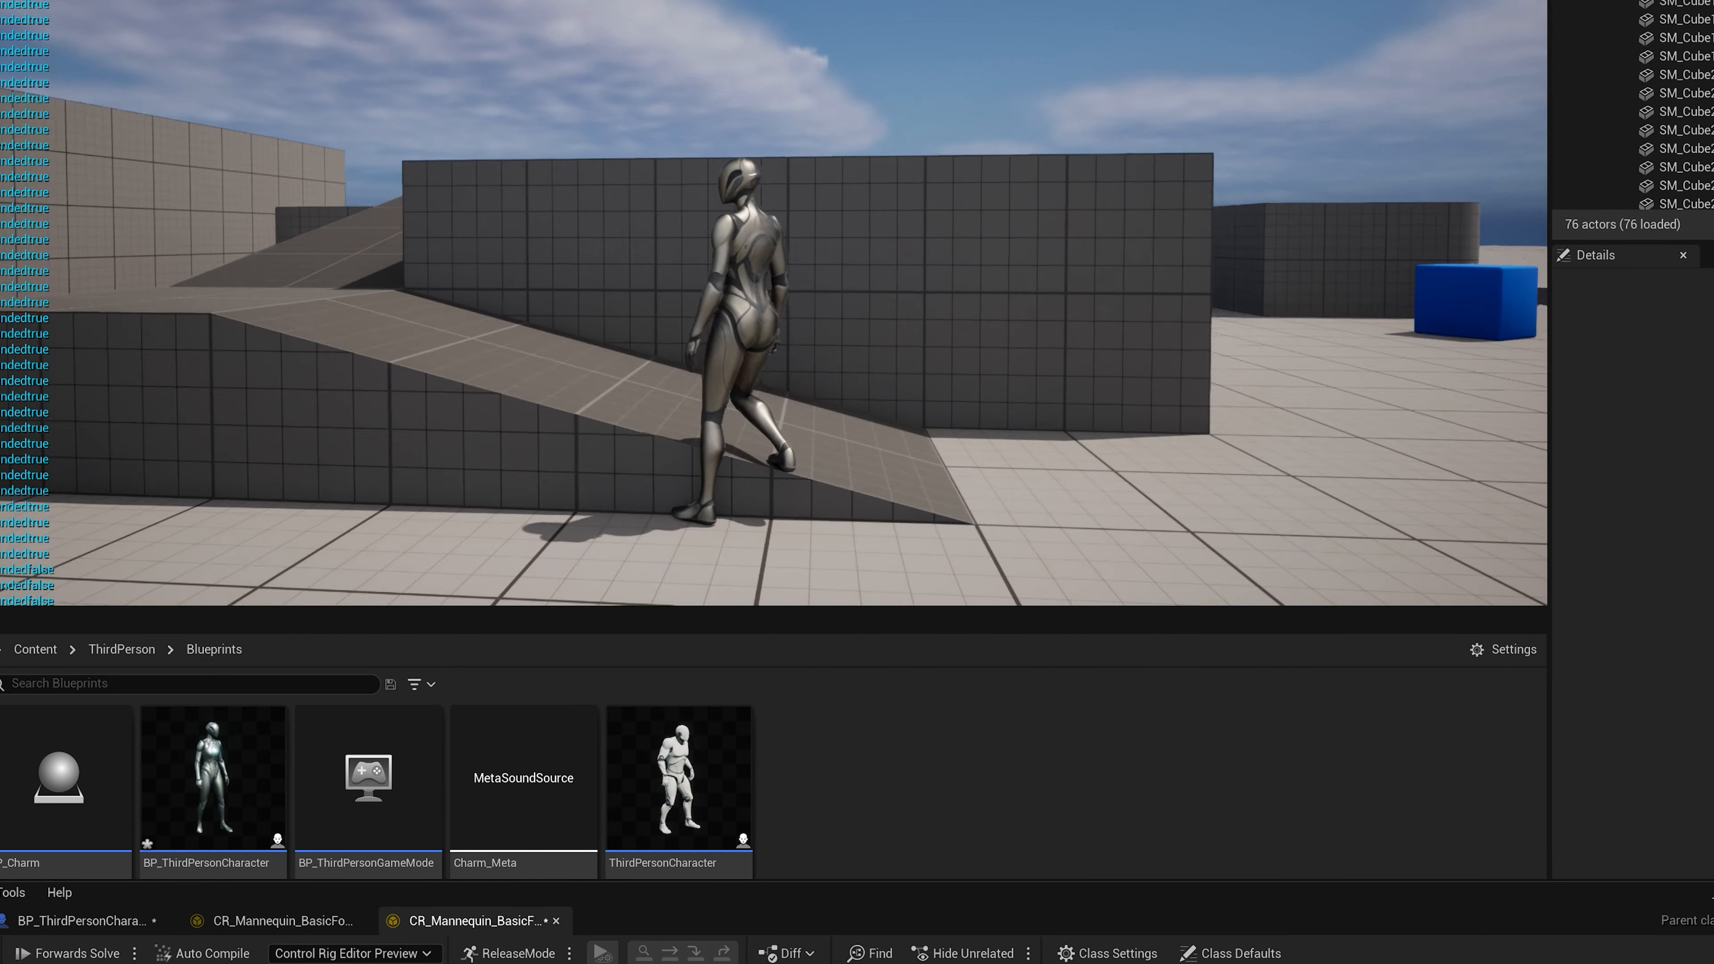
{"action": "key", "text": "space"}
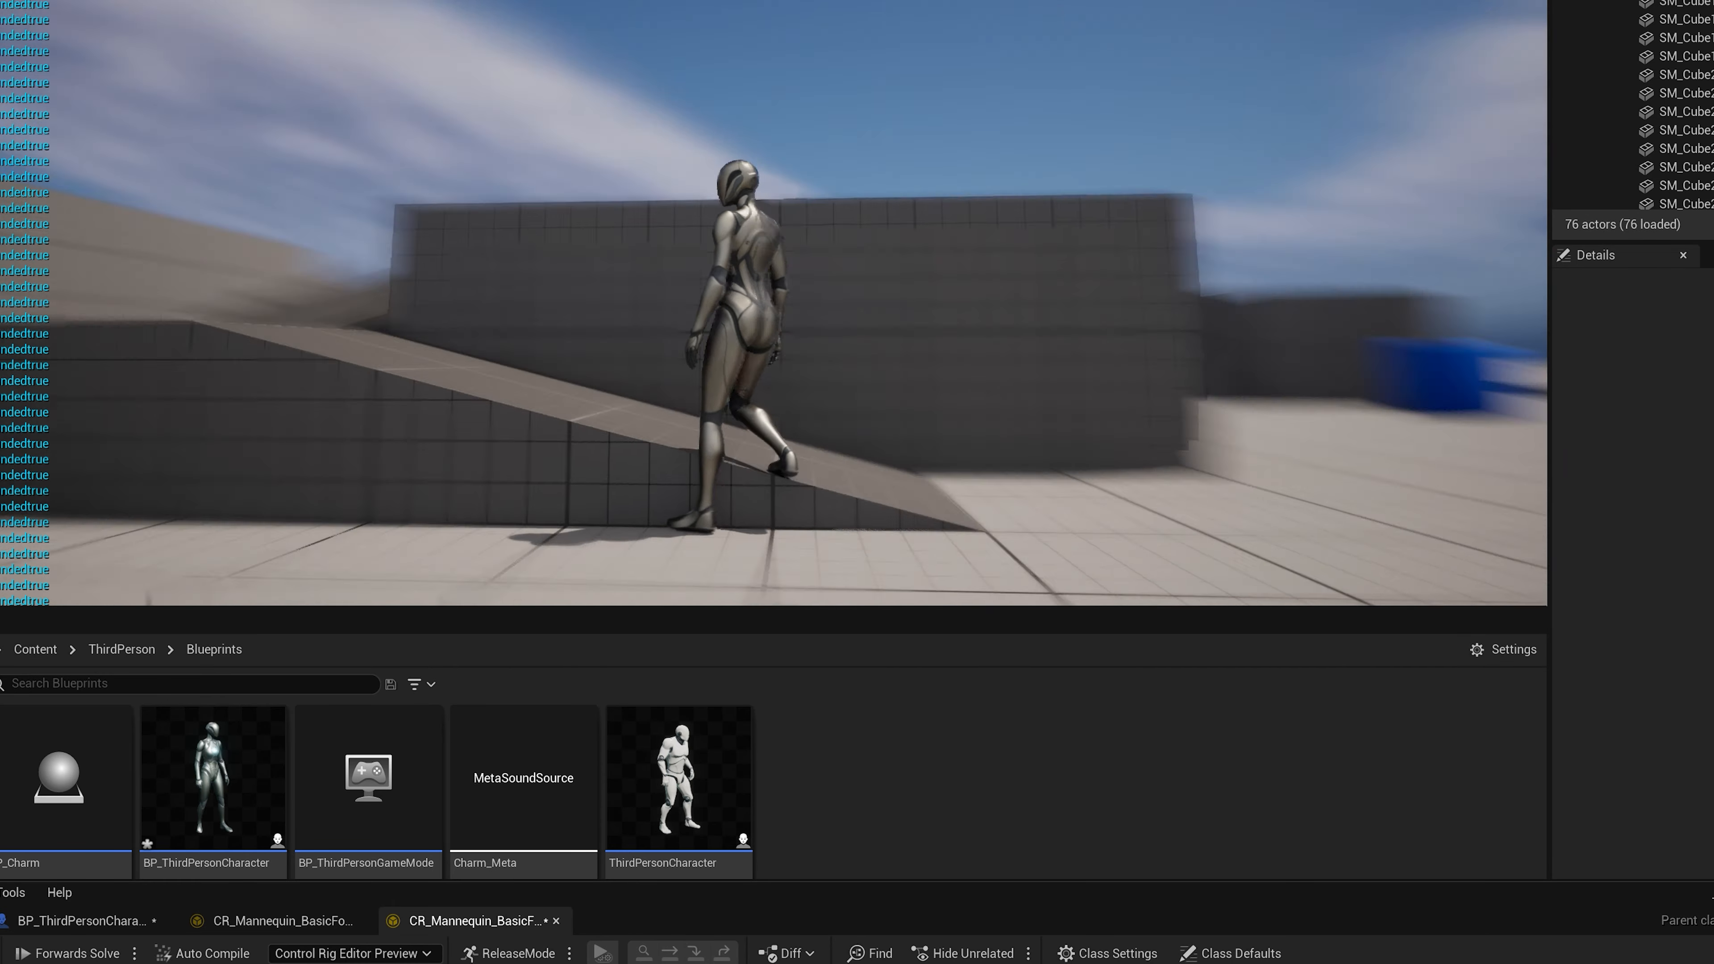
{"action": "key", "text": "space"}
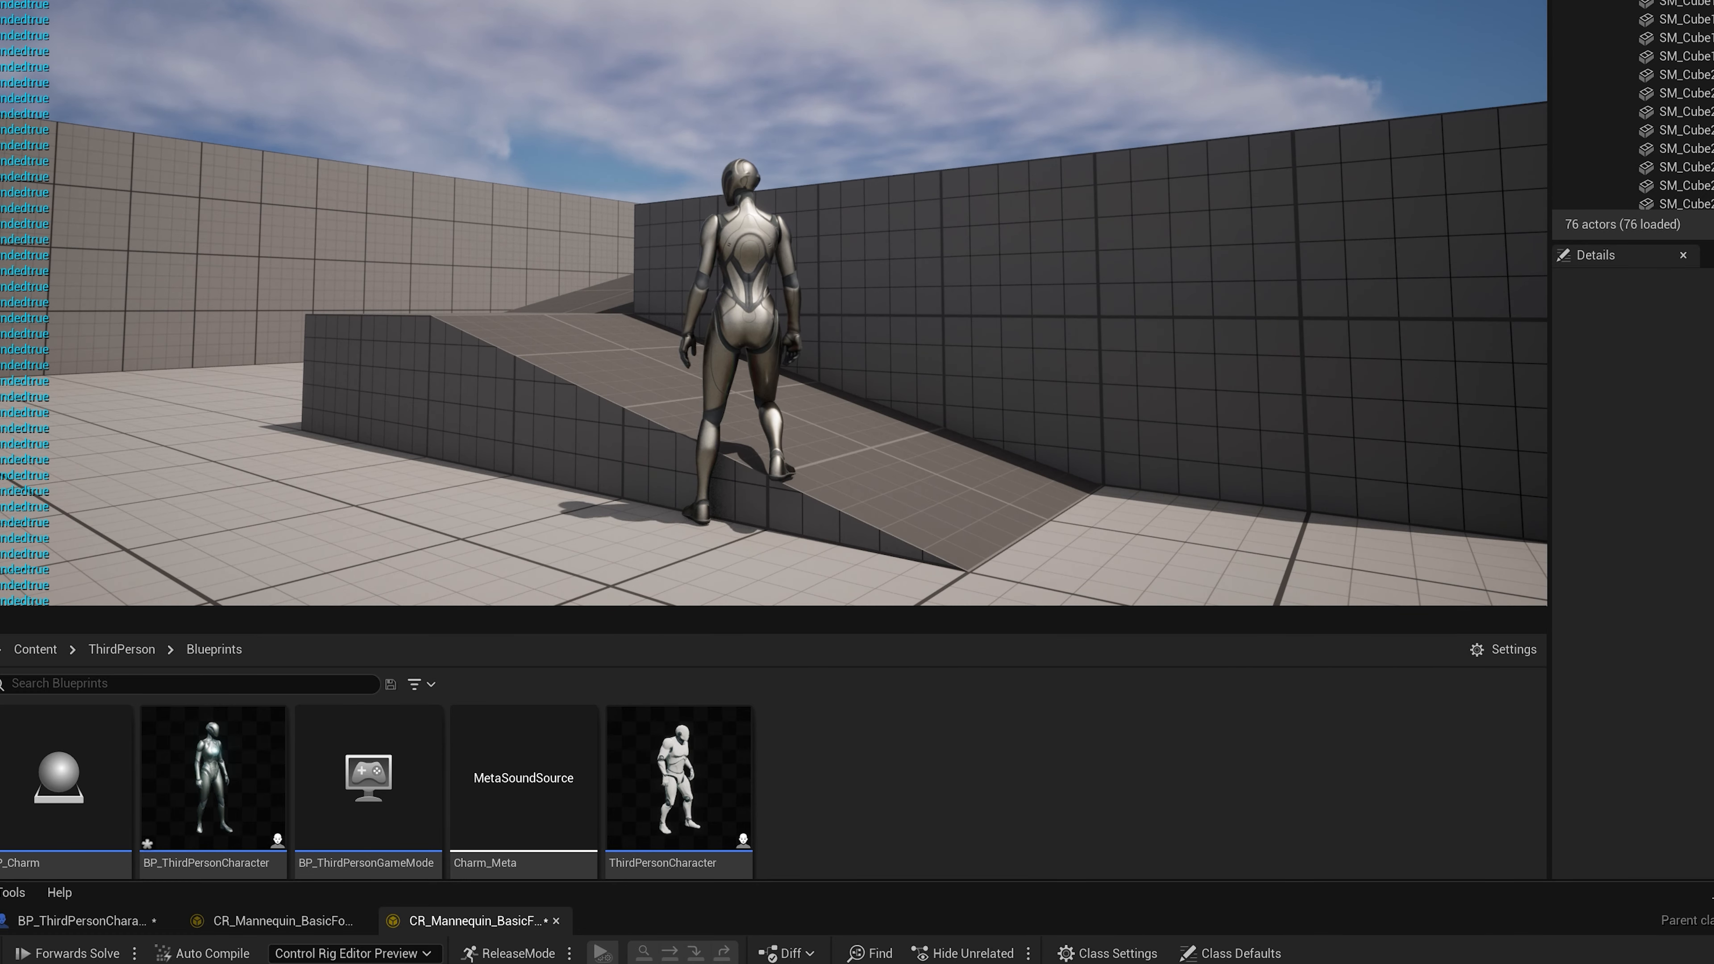
{"action": "key", "text": "space"}
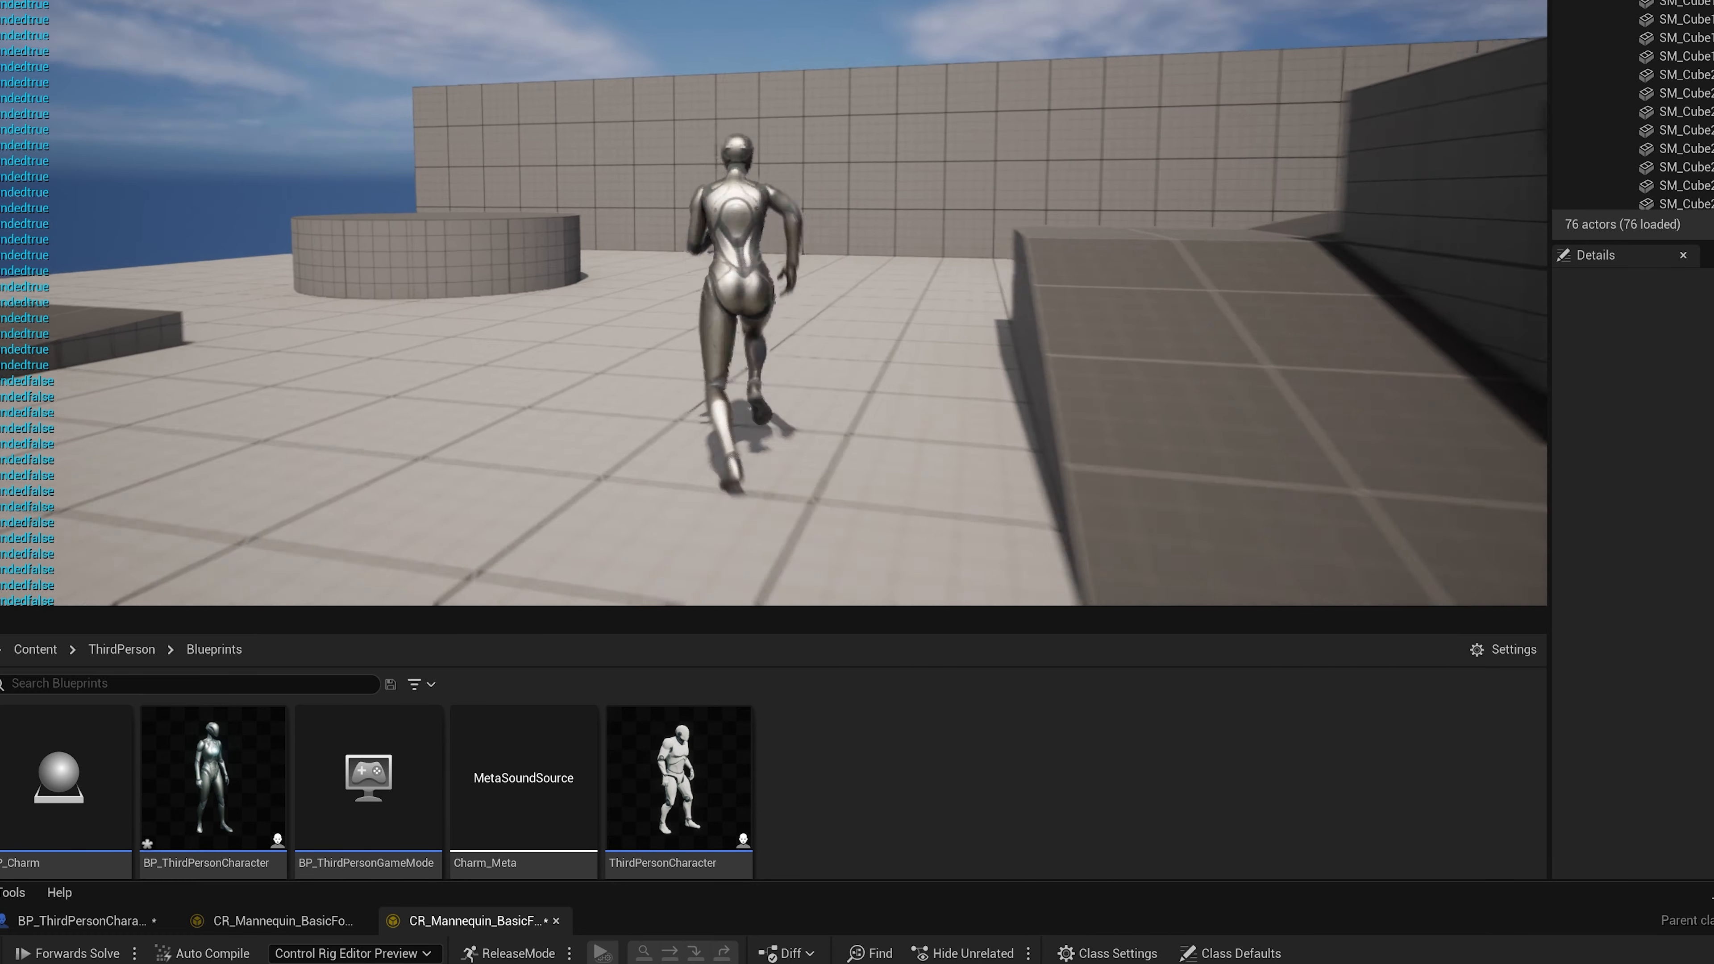
{"action": "key", "text": "space"}
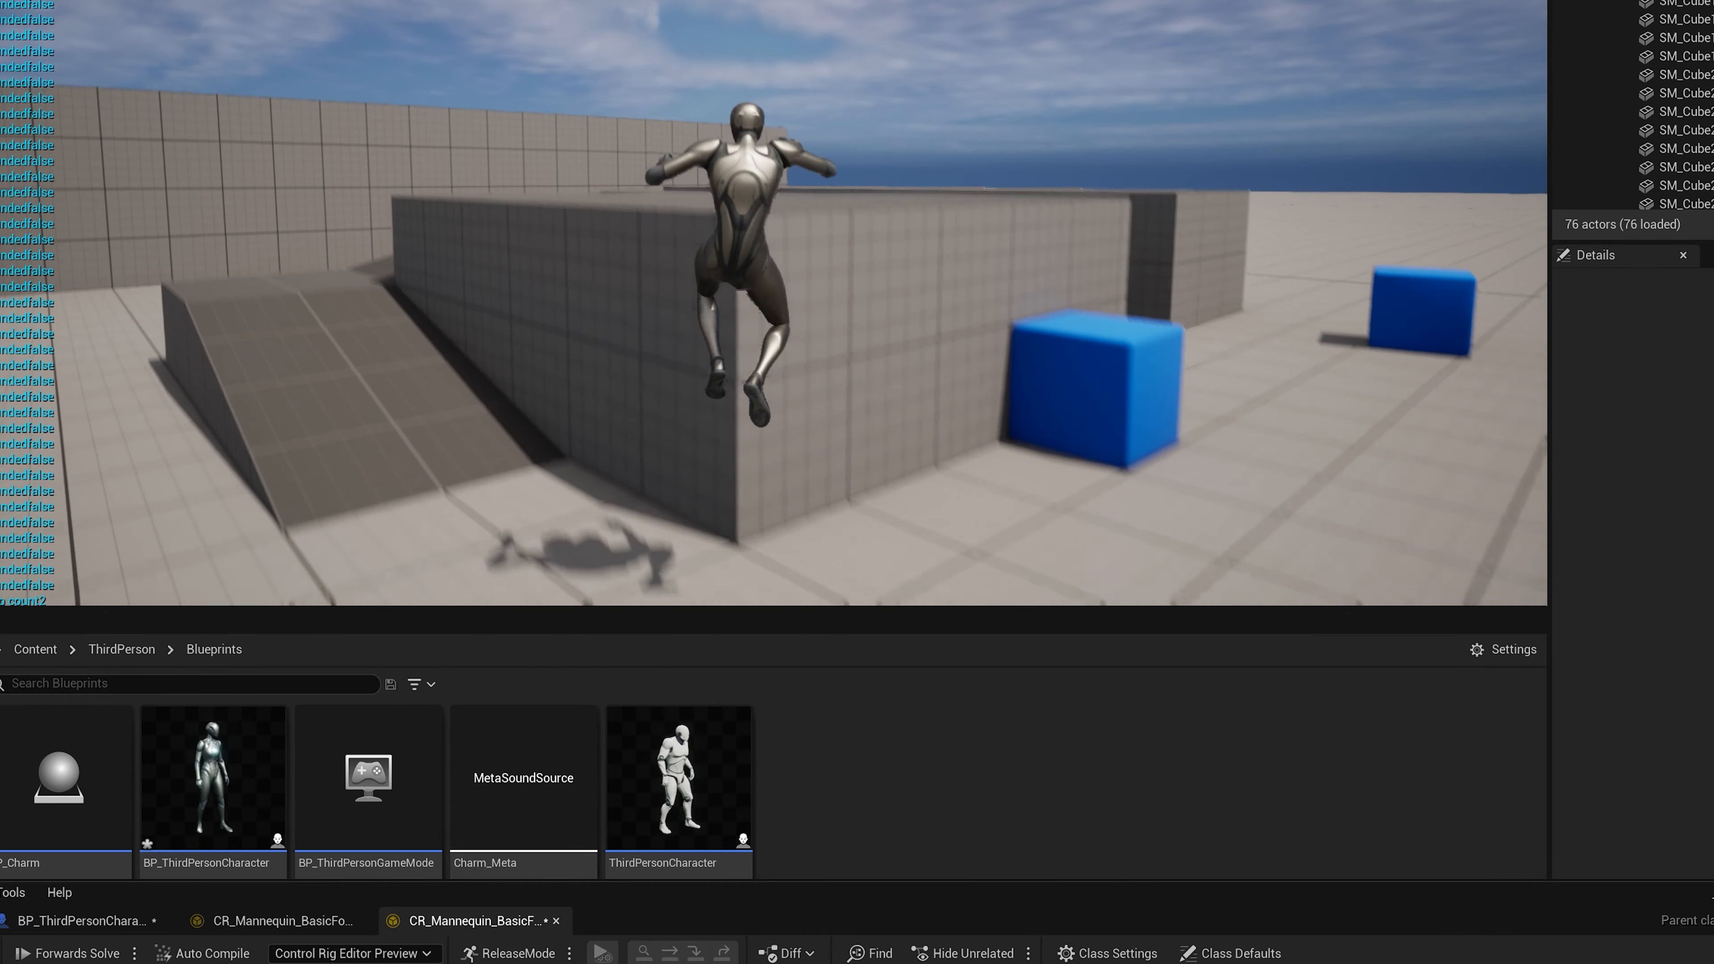
{"action": "key", "text": "w"}
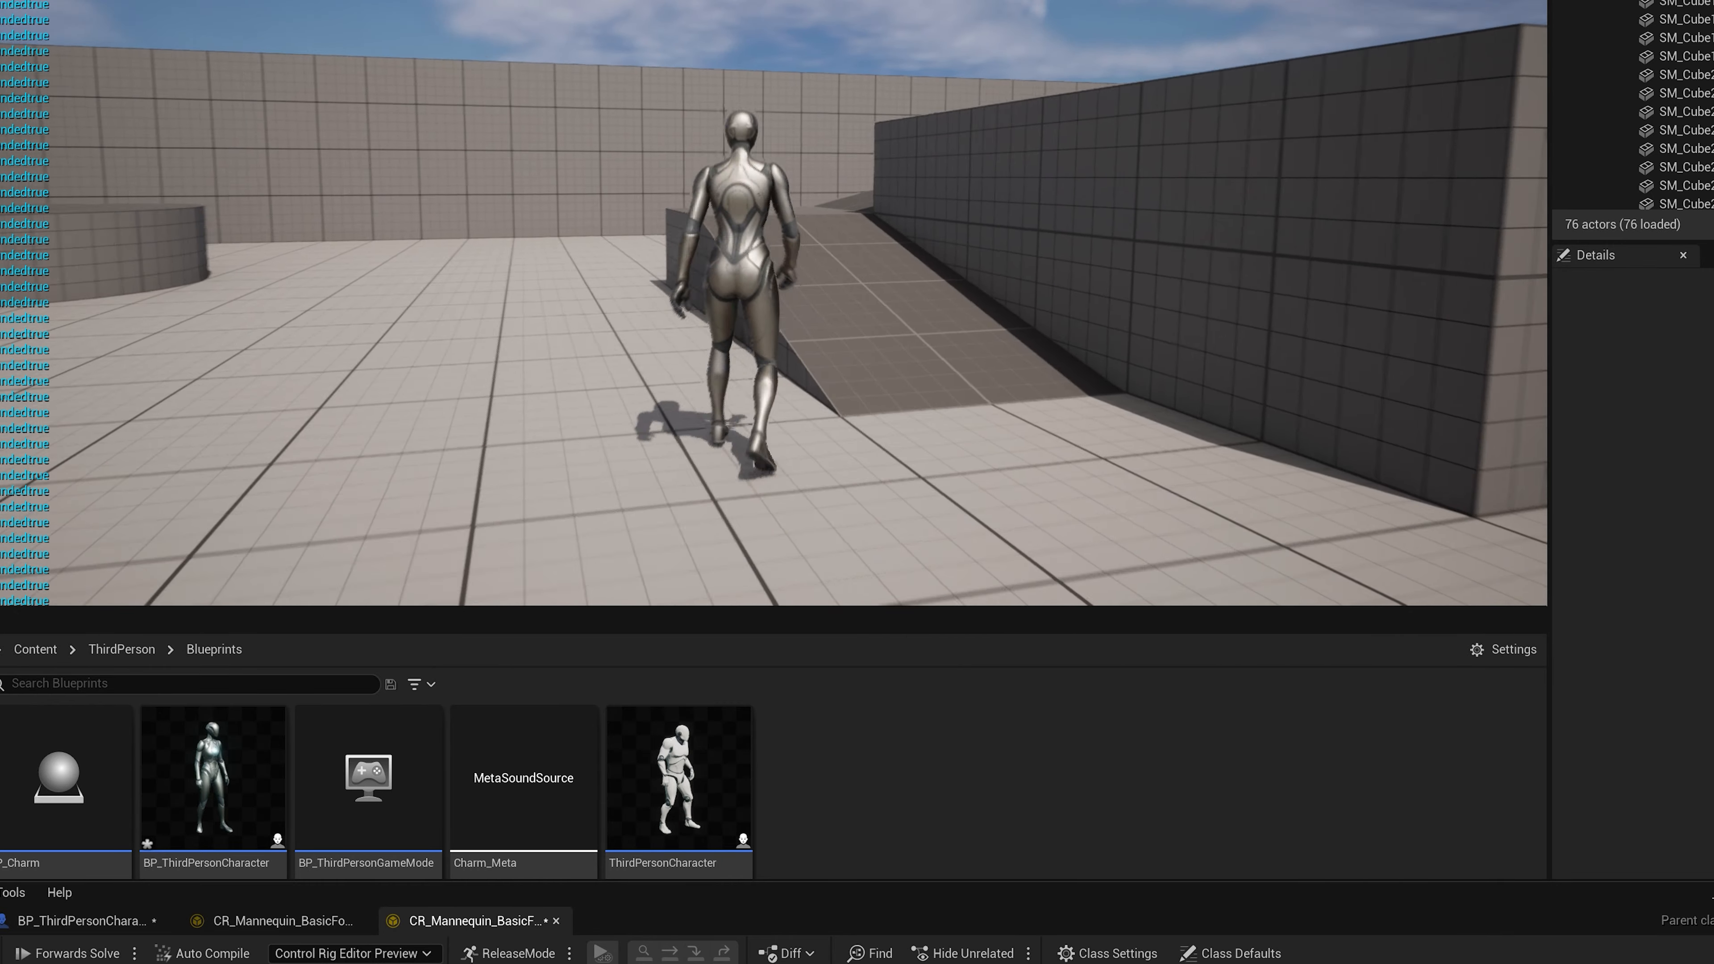
{"action": "key", "text": "w"}
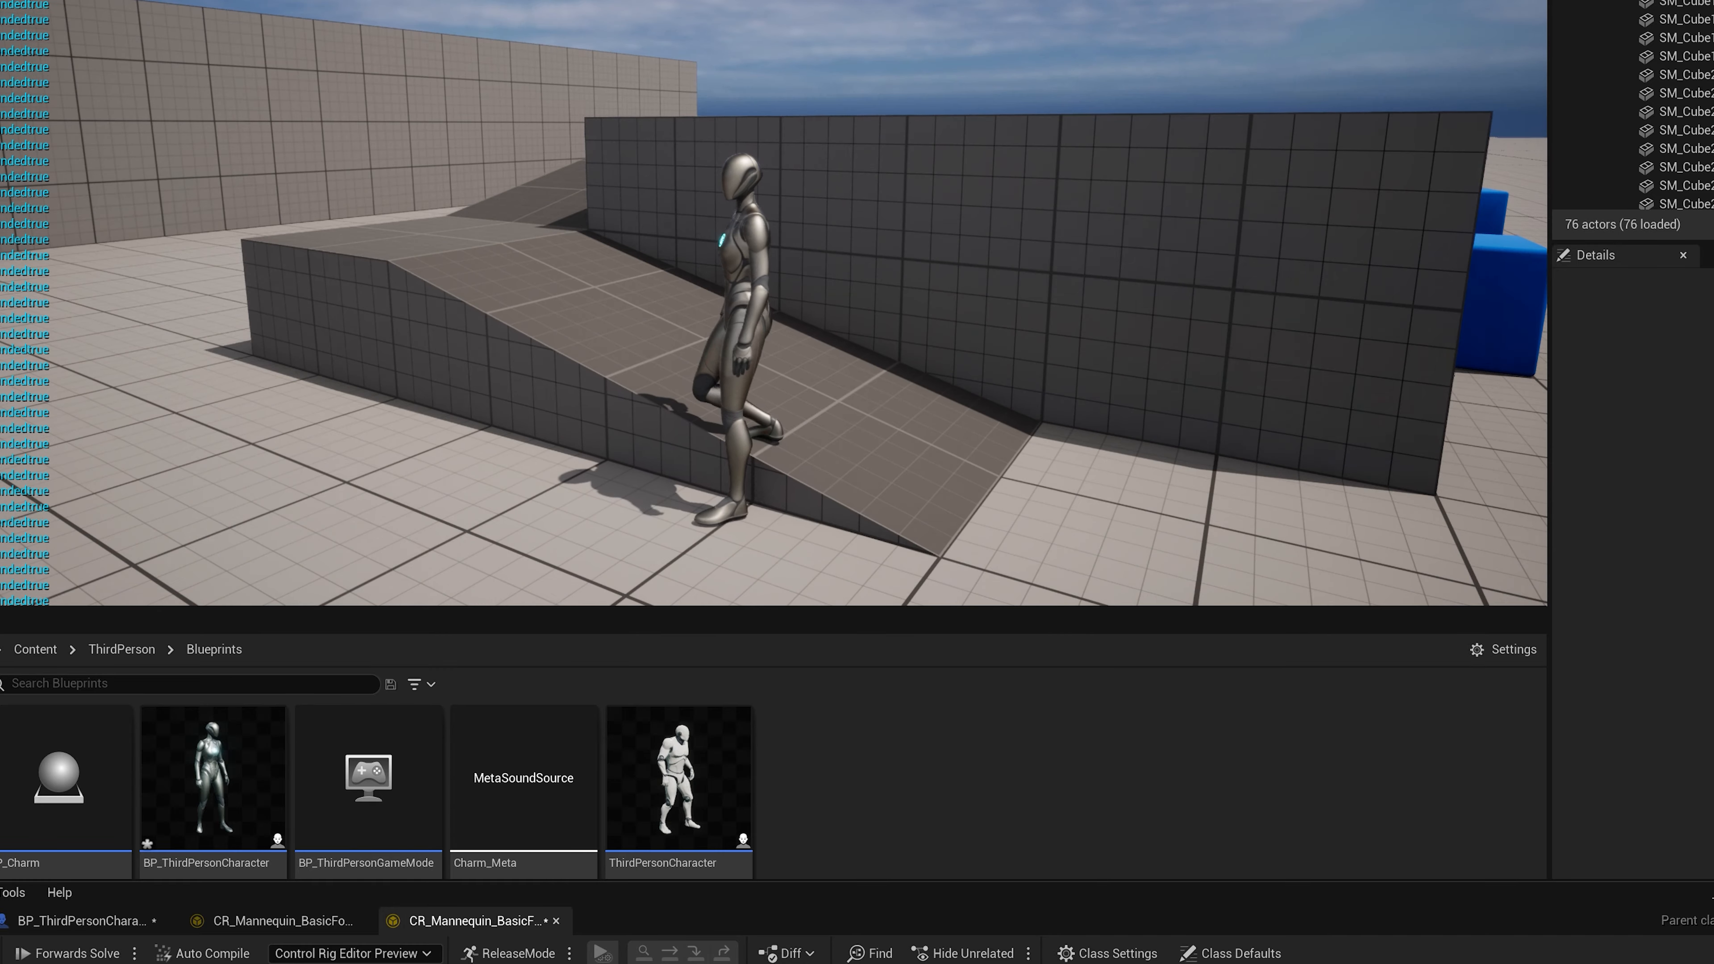
{"action": "key", "text": "Escape"}
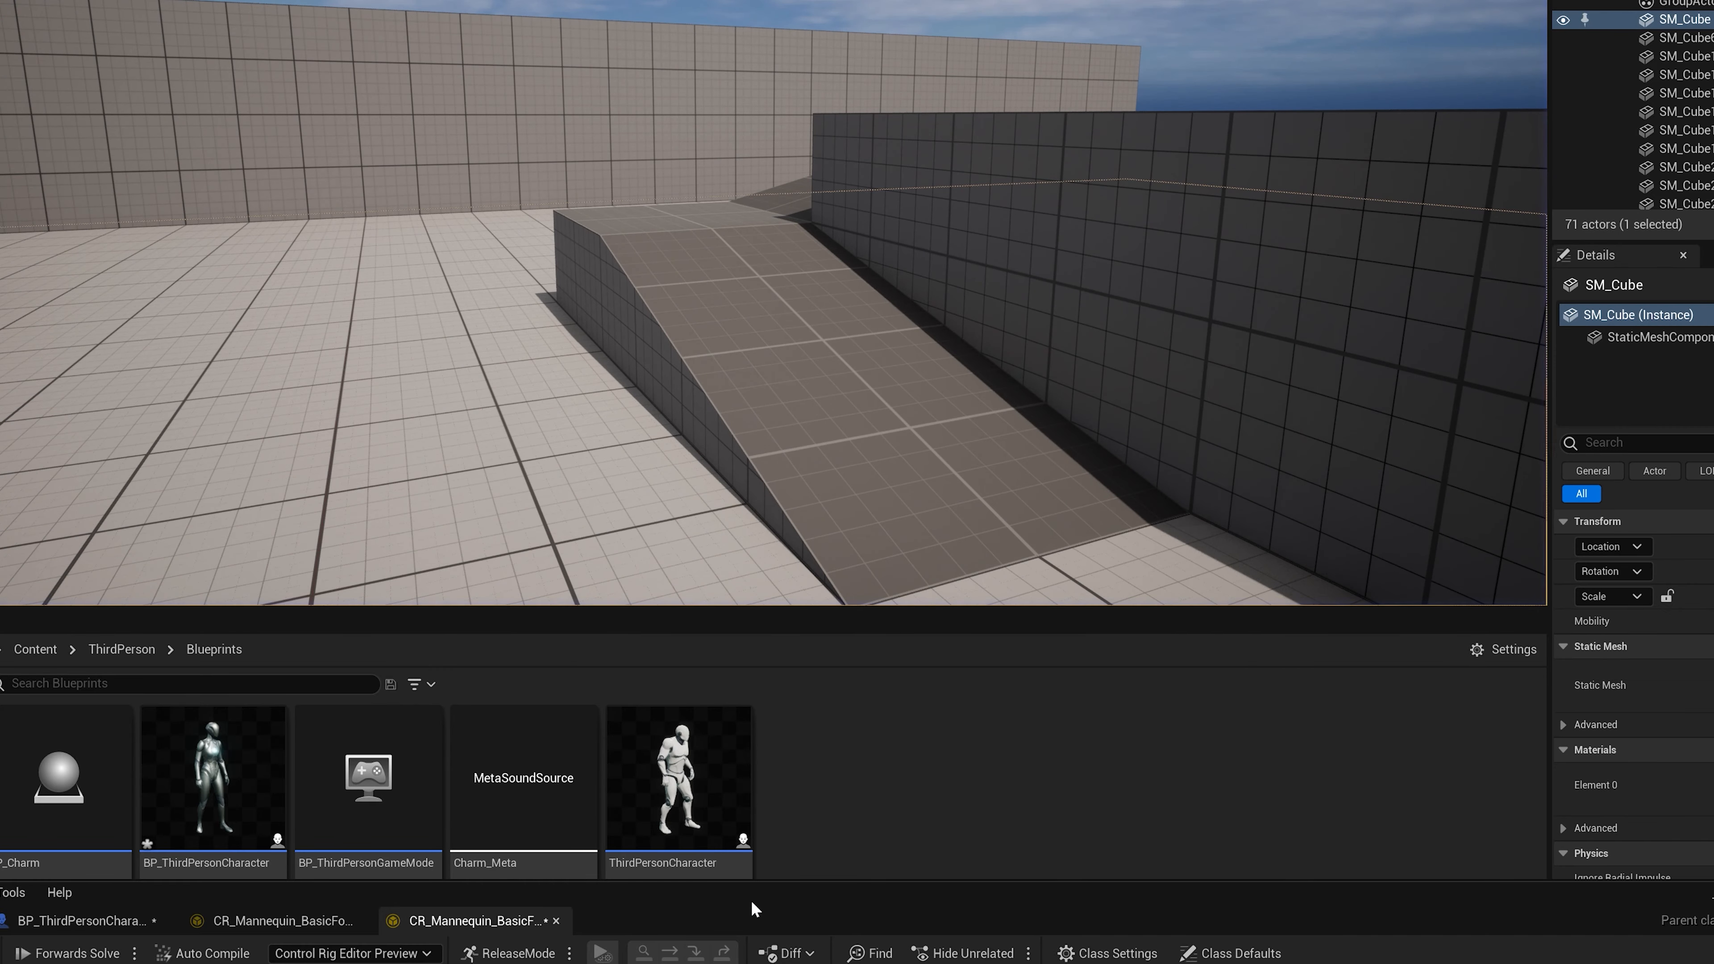
- In the CR_Mannequin_BasicFootIK rig graph, shift the Sequence and Forwards Solve nodes to make room before the Step 1 comment
{"action": "left_click_drag", "start_coordinate": [754, 909], "coordinate": [671, 160]}
{"action": "scroll", "coordinate": [621, 457], "scroll_direction": "down", "scroll_amount": 2}
{"action": "right_click_drag", "start_coordinate": [593, 509], "coordinate": [599, 405]}
{"action": "left_click_drag", "start_coordinate": [237, 431], "coordinate": [201, 421]}
{"action": "left_click_drag", "start_coordinate": [1178, 361], "coordinate": [1226, 378]}
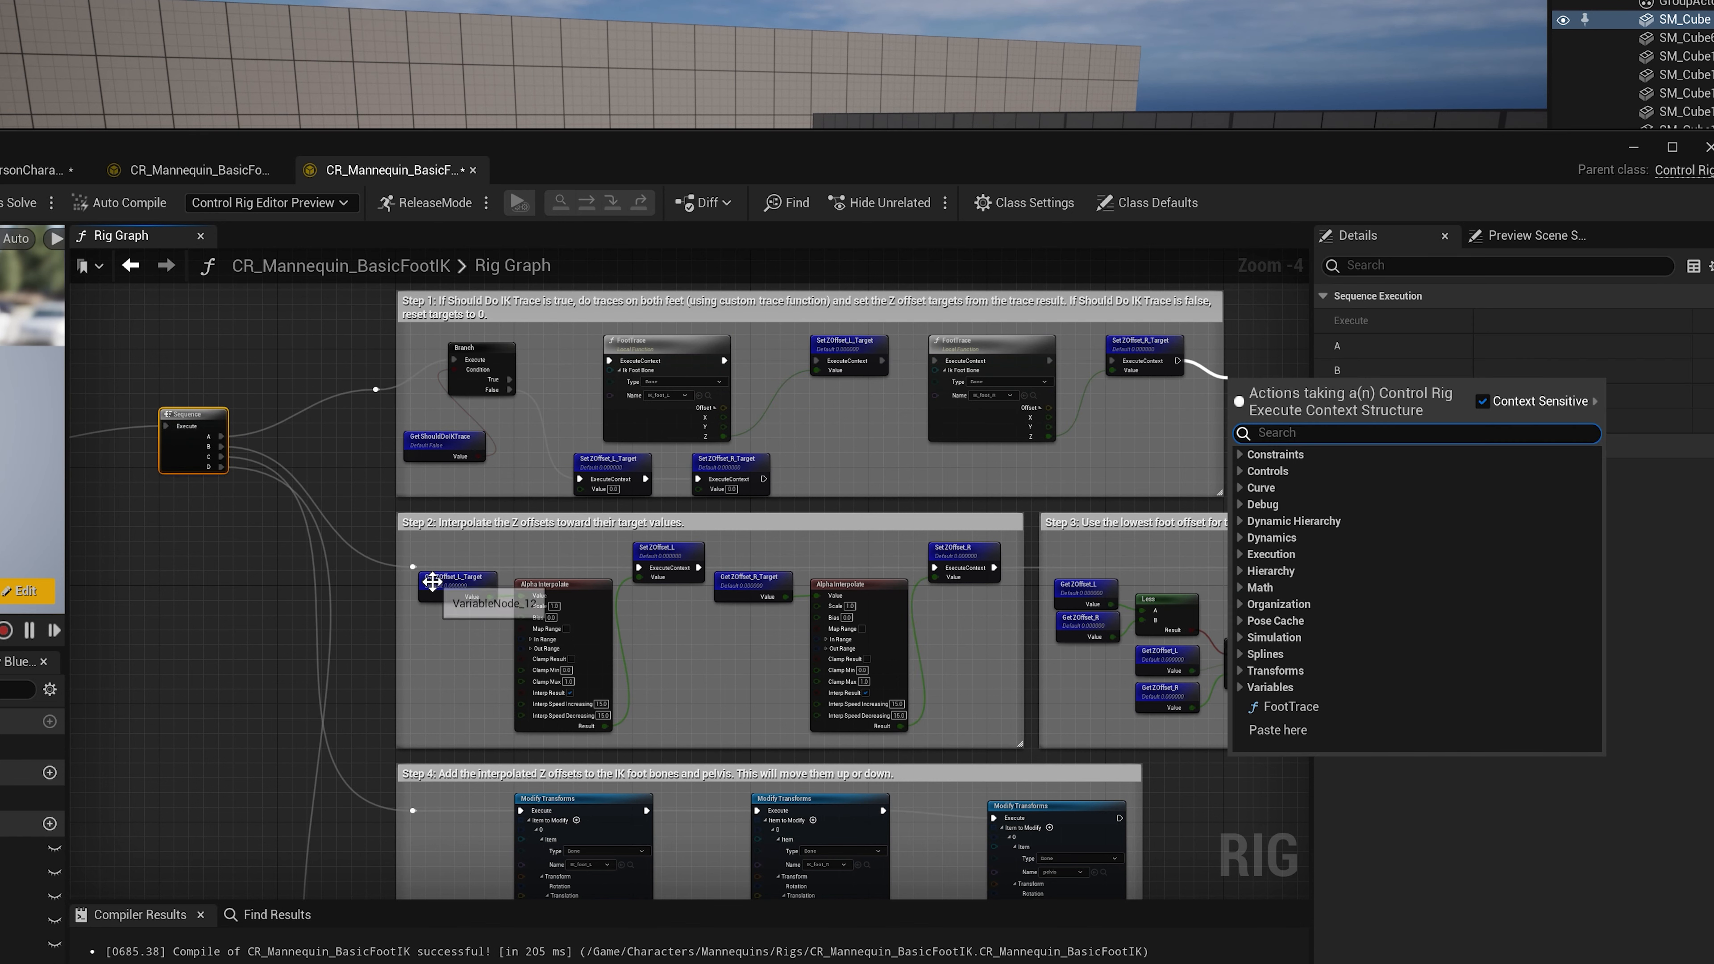
{"action": "left_click", "coordinate": [371, 385]}
{"action": "left_click", "coordinate": [372, 385]}
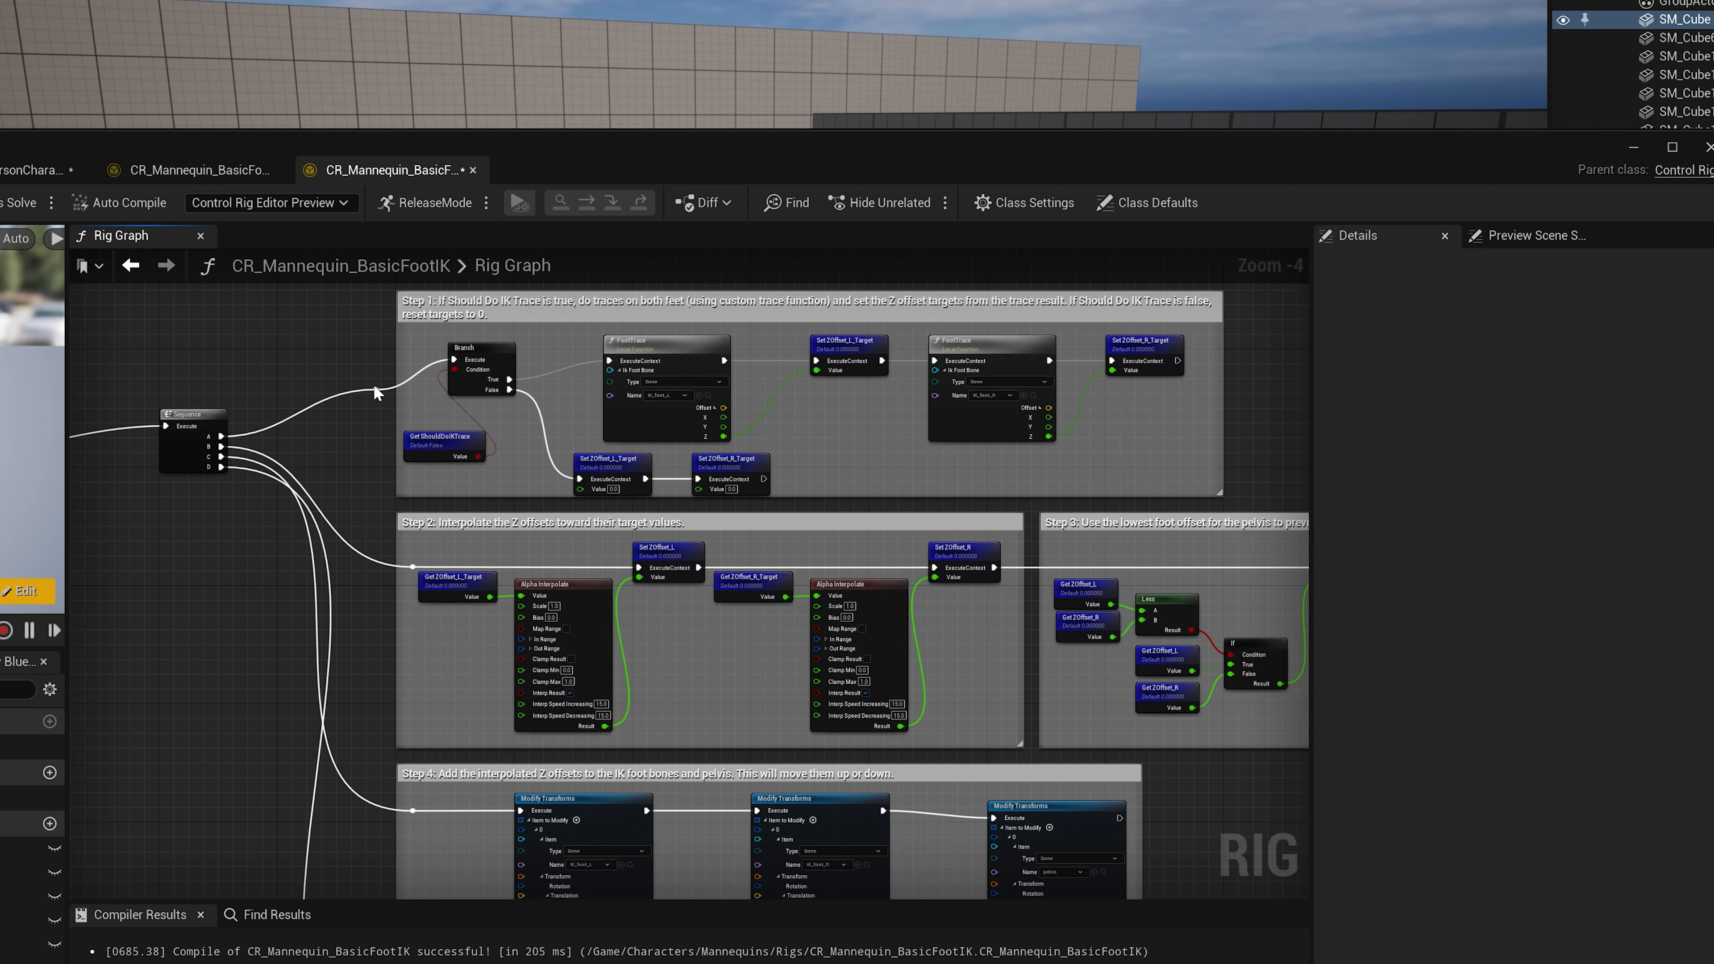
{"action": "right_click_drag", "start_coordinate": [311, 386], "coordinate": [514, 457]}
{"action": "left_click_drag", "start_coordinate": [209, 499], "coordinate": [186, 477]}
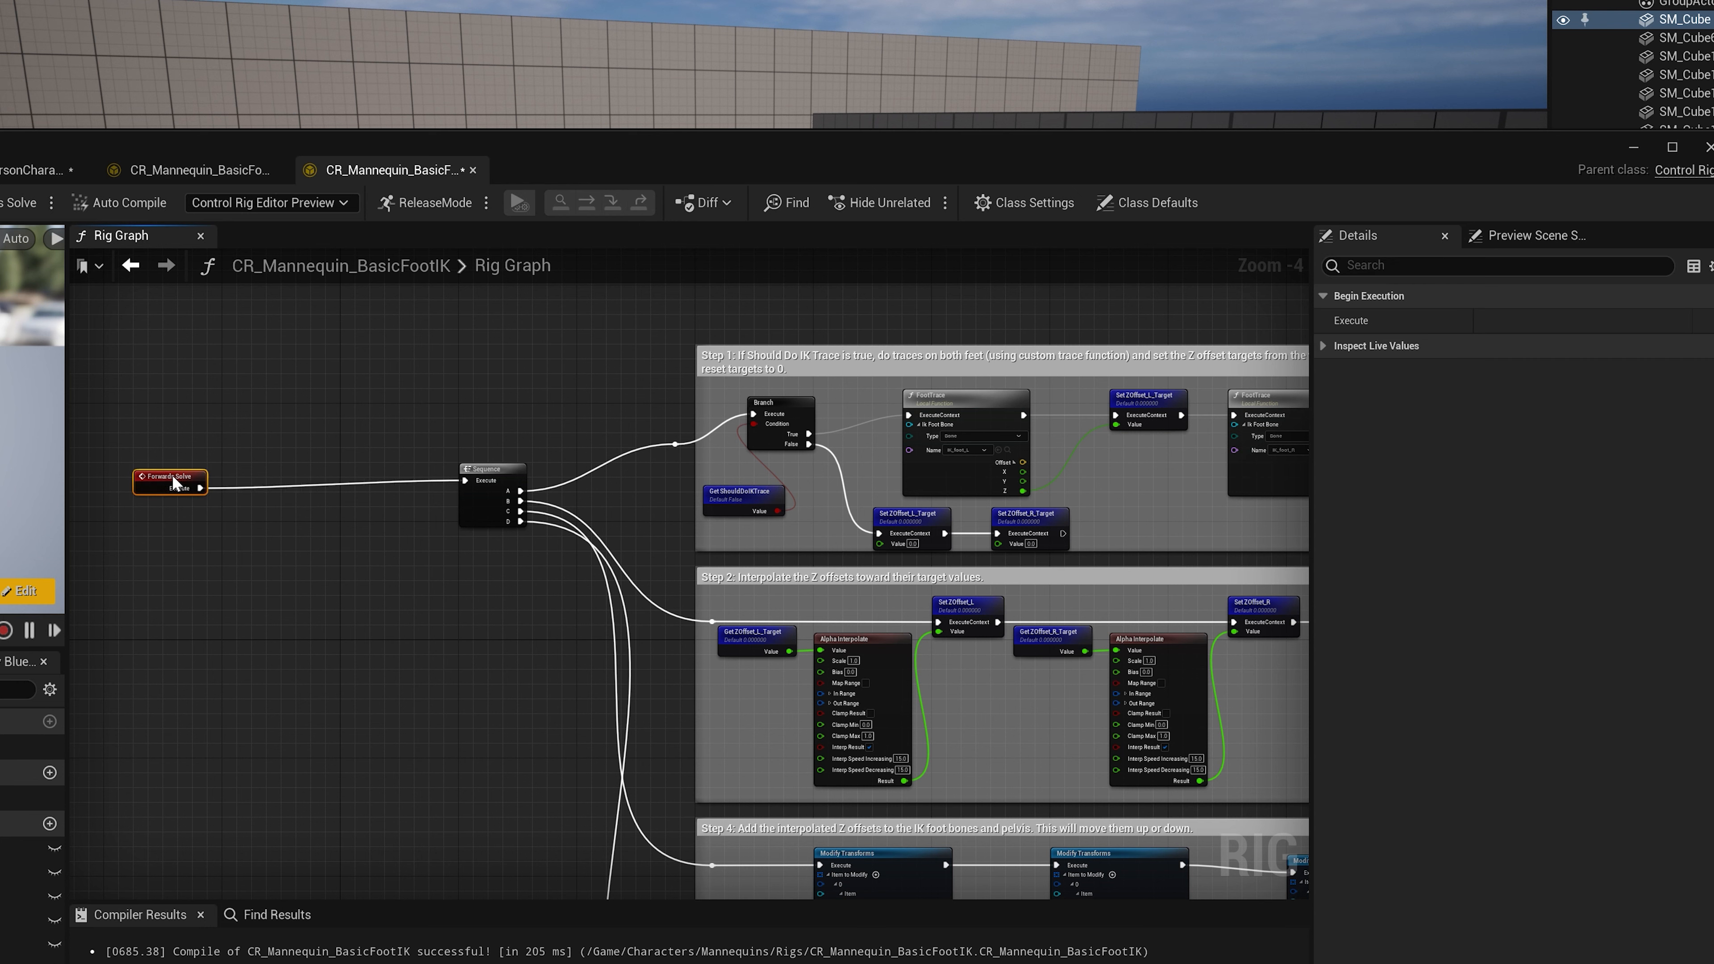
- Move the Branch, Get ShouldDoIKTrace and the two 0.0-value Set ZOffset target nodes out of the Step 1 comment, towards Forwards Solve
{"action": "left_click", "coordinate": [697, 402]}
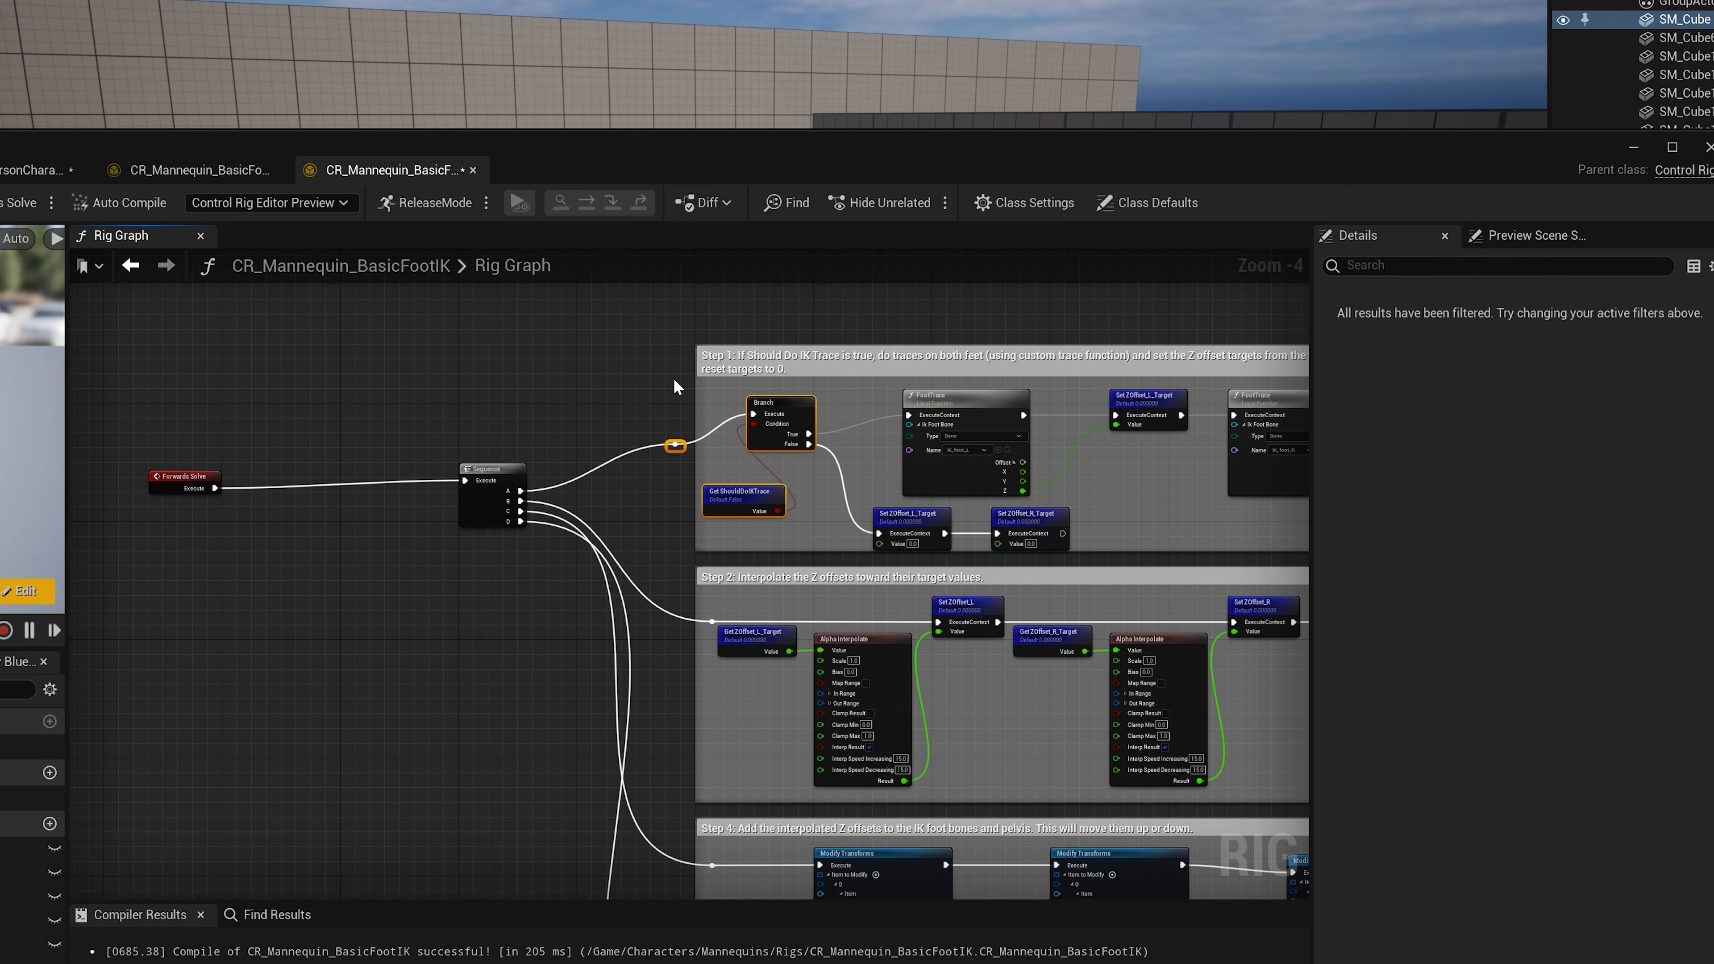
{"action": "left_click_drag", "start_coordinate": [676, 444], "coordinate": [602, 405]}
{"action": "mouse_move", "coordinate": [786, 368]}
{"action": "left_mouse_down"}
{"action": "mouse_move", "coordinate": [815, 510]}
{"action": "mouse_move", "coordinate": [786, 375]}
{"action": "left_mouse_up"}
{"action": "left_click_drag", "start_coordinate": [594, 409], "coordinate": [660, 449]}
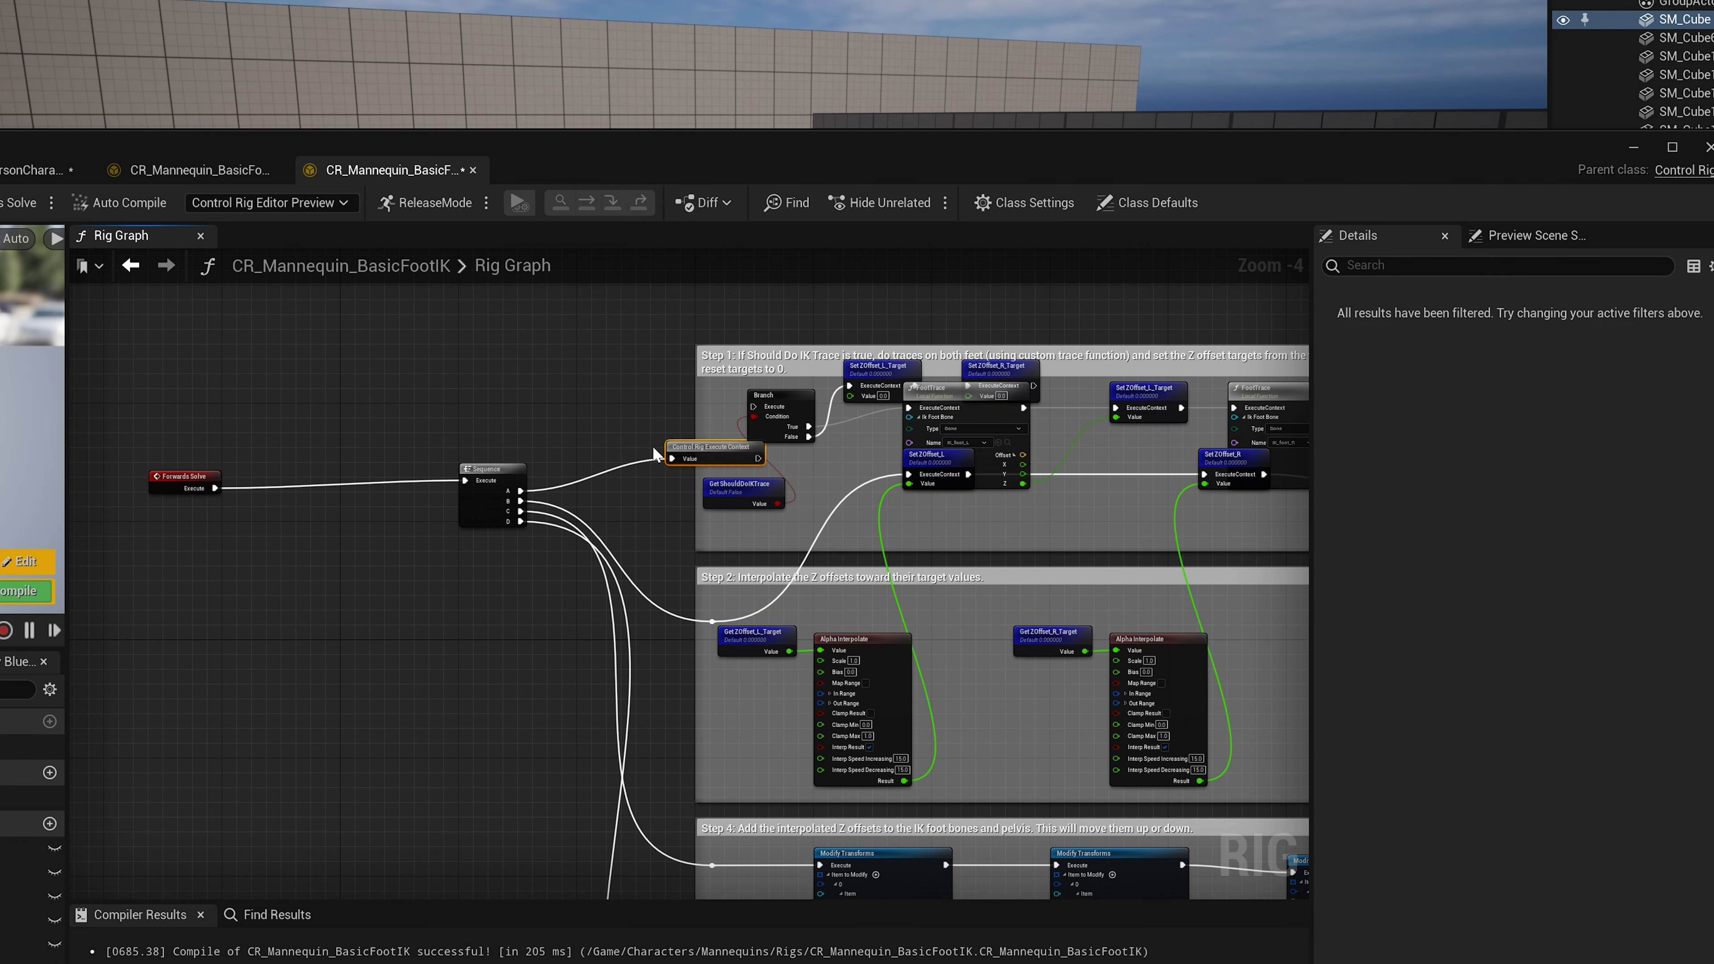
{"action": "left_click_drag", "start_coordinate": [881, 376], "coordinate": [268, 621]}
{"action": "left_click_drag", "start_coordinate": [1002, 375], "coordinate": [151, 722]}
{"action": "left_click_drag", "start_coordinate": [742, 495], "coordinate": [125, 716]}
{"action": "left_click_drag", "start_coordinate": [823, 384], "coordinate": [413, 512]}
- Break the Forwards Solve link to Sequence, place Branch between them and wire Forwards Solve into Branch's Execute input
{"action": "left_click", "coordinate": [420, 547], "text": "alt"}
{"action": "left_click_drag", "start_coordinate": [262, 477], "coordinate": [283, 492]}
{"action": "left_click_drag", "start_coordinate": [314, 504], "coordinate": [541, 480]}
{"action": "mouse_move", "coordinate": [417, 506]}
{"action": "left_mouse_down"}
{"action": "mouse_move", "coordinate": [432, 513]}
{"action": "mouse_move", "coordinate": [444, 485]}
{"action": "left_mouse_up"}
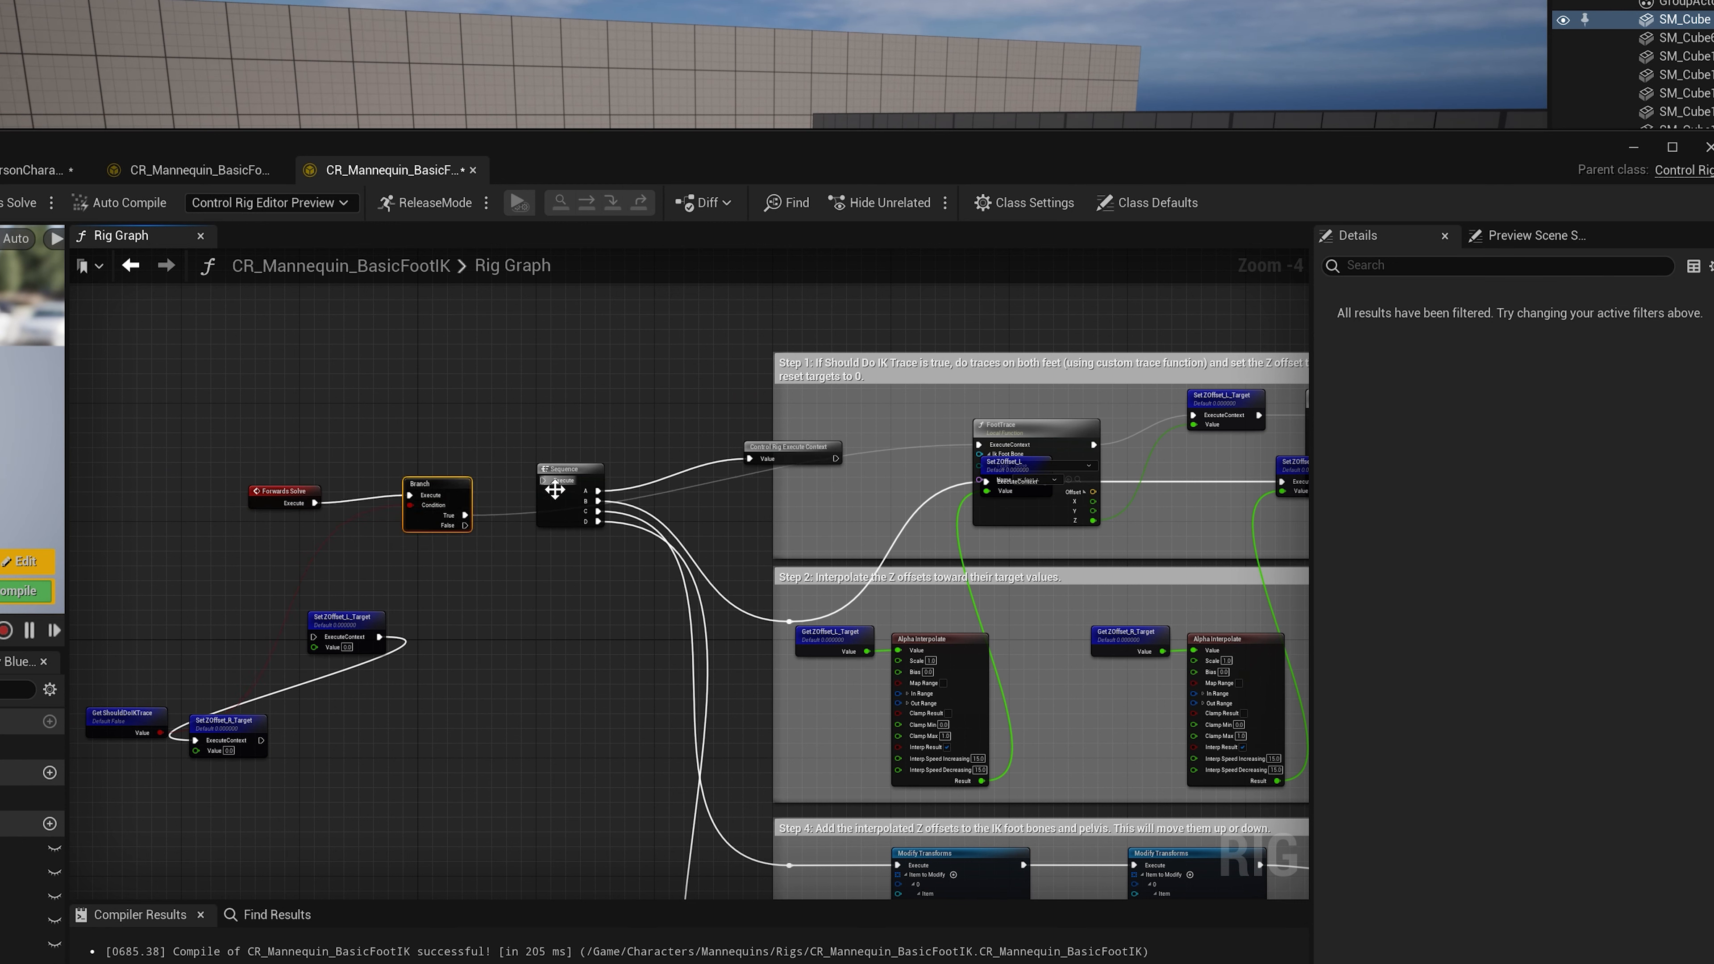
- Wire Branch's False output to Set ZOffset_L_Target and arrange the two target setters and Get ShouldDoIKTrace below Branch
{"action": "left_click_drag", "start_coordinate": [343, 617], "coordinate": [454, 617]}
{"action": "left_click_drag", "start_coordinate": [465, 526], "coordinate": [424, 637]}
{"action": "left_click_drag", "start_coordinate": [141, 678], "coordinate": [599, 688]}
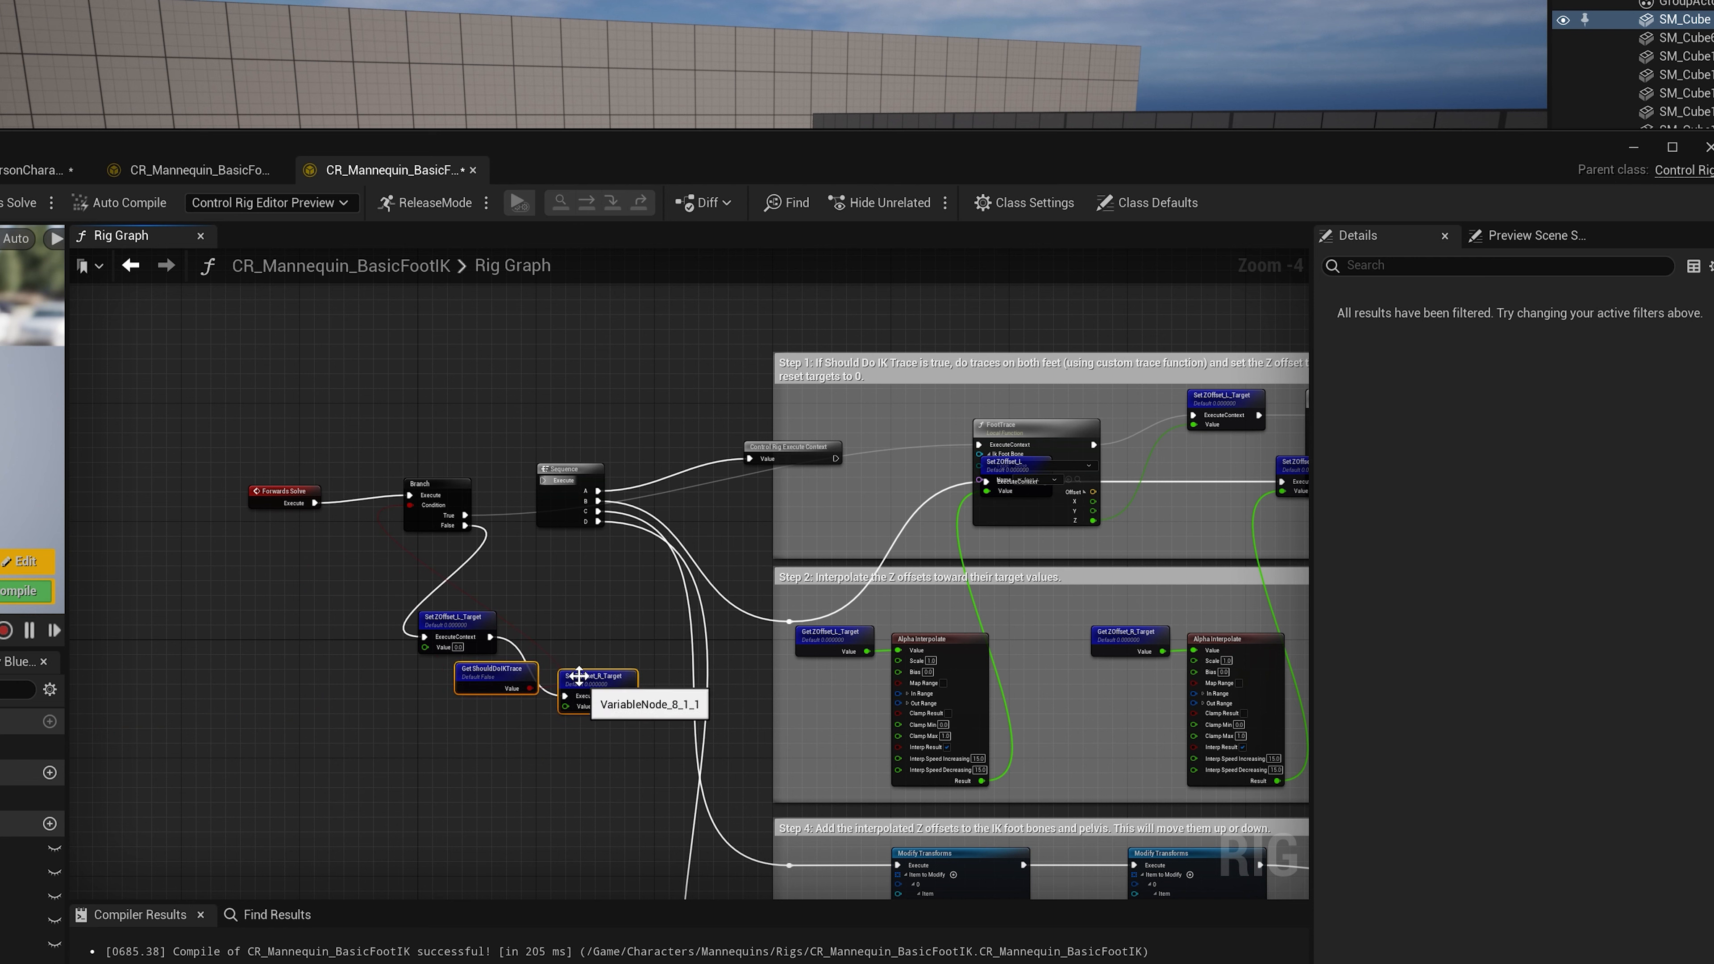
{"action": "left_click", "coordinate": [546, 654]}
{"action": "left_click_drag", "start_coordinate": [488, 667], "coordinate": [480, 724]}
{"action": "right_click_drag", "start_coordinate": [594, 620], "coordinate": [464, 573]}
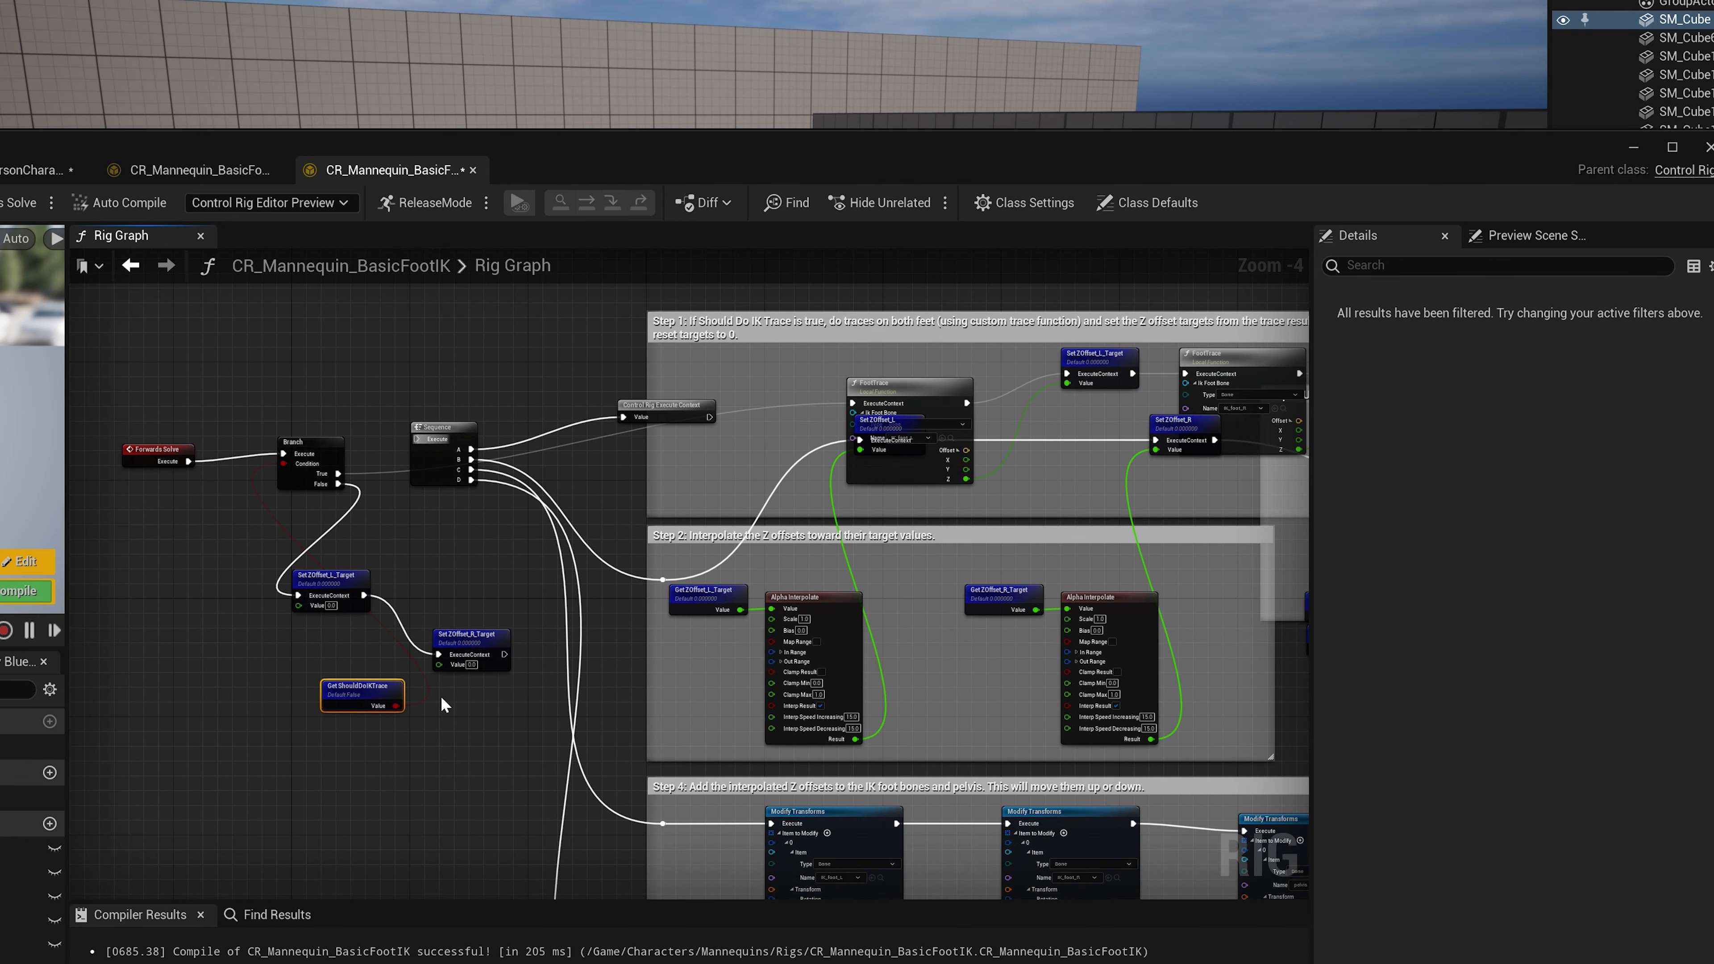
{"action": "left_click_drag", "start_coordinate": [364, 689], "coordinate": [193, 519]}
{"action": "left_click_drag", "start_coordinate": [477, 647], "coordinate": [439, 587]}
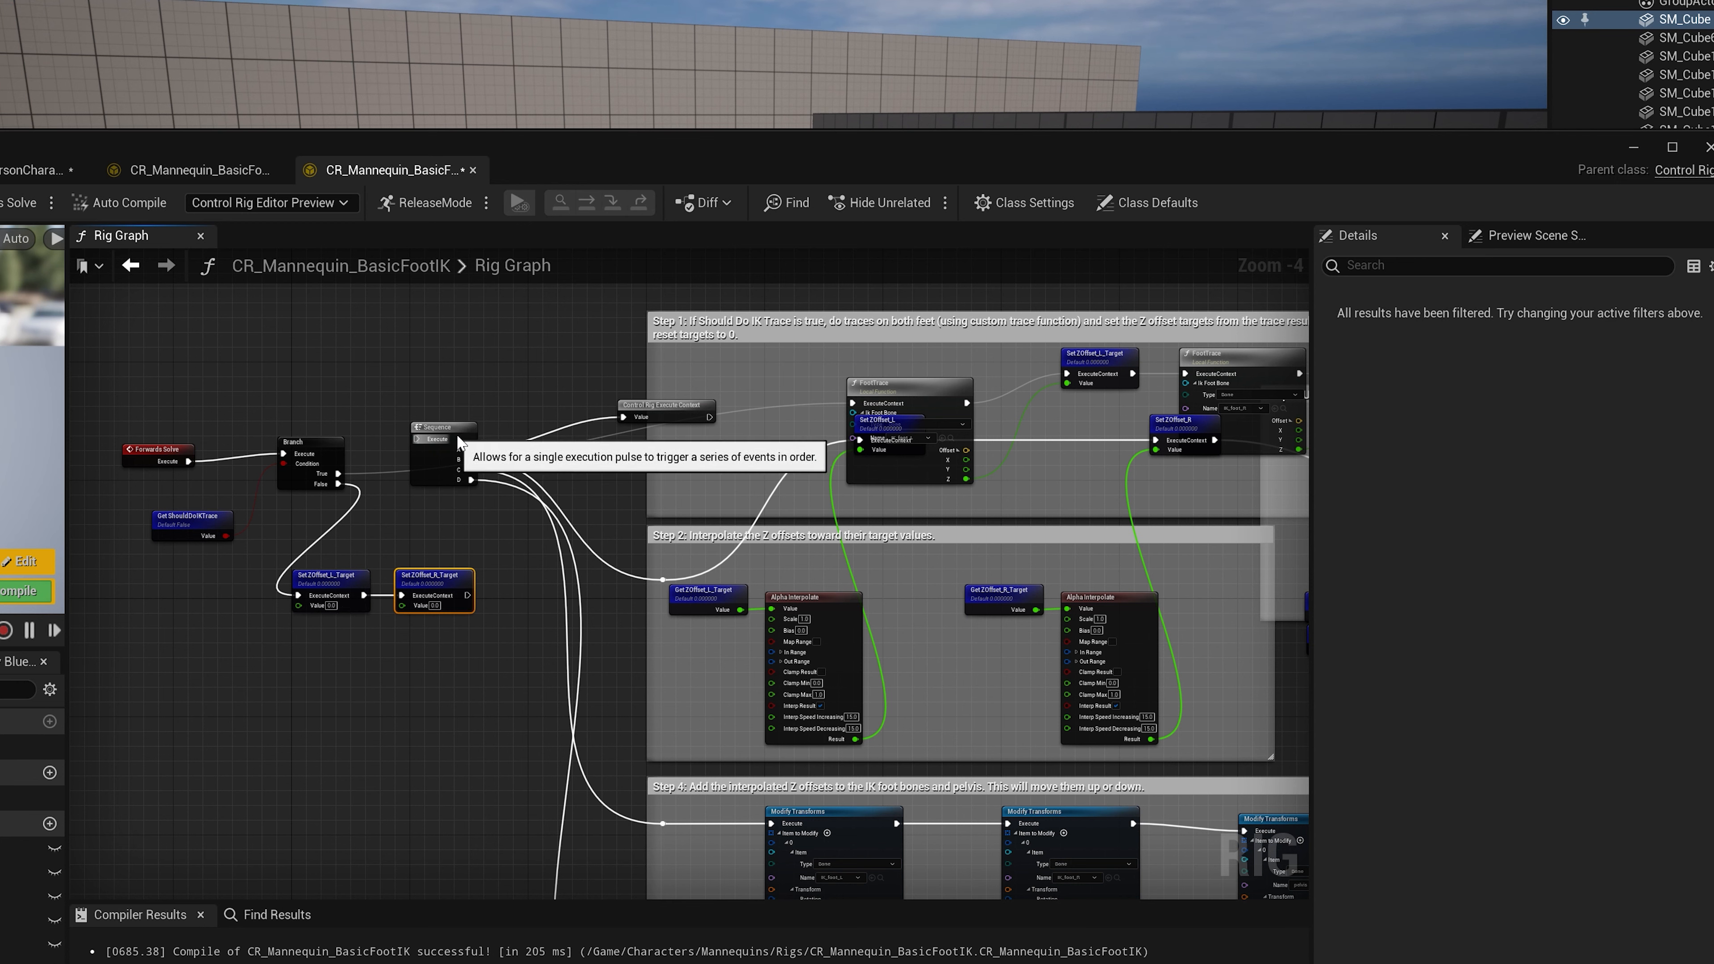
- Wire Sequence output A directly to the first FootTrace node and delete the leftover reroute nodes
{"action": "mouse_move", "coordinate": [462, 438]}
{"action": "left_mouse_down"}
{"action": "mouse_move", "coordinate": [476, 404]}
{"action": "mouse_move", "coordinate": [510, 483]}
{"action": "mouse_move", "coordinate": [481, 428]}
{"action": "left_mouse_up"}
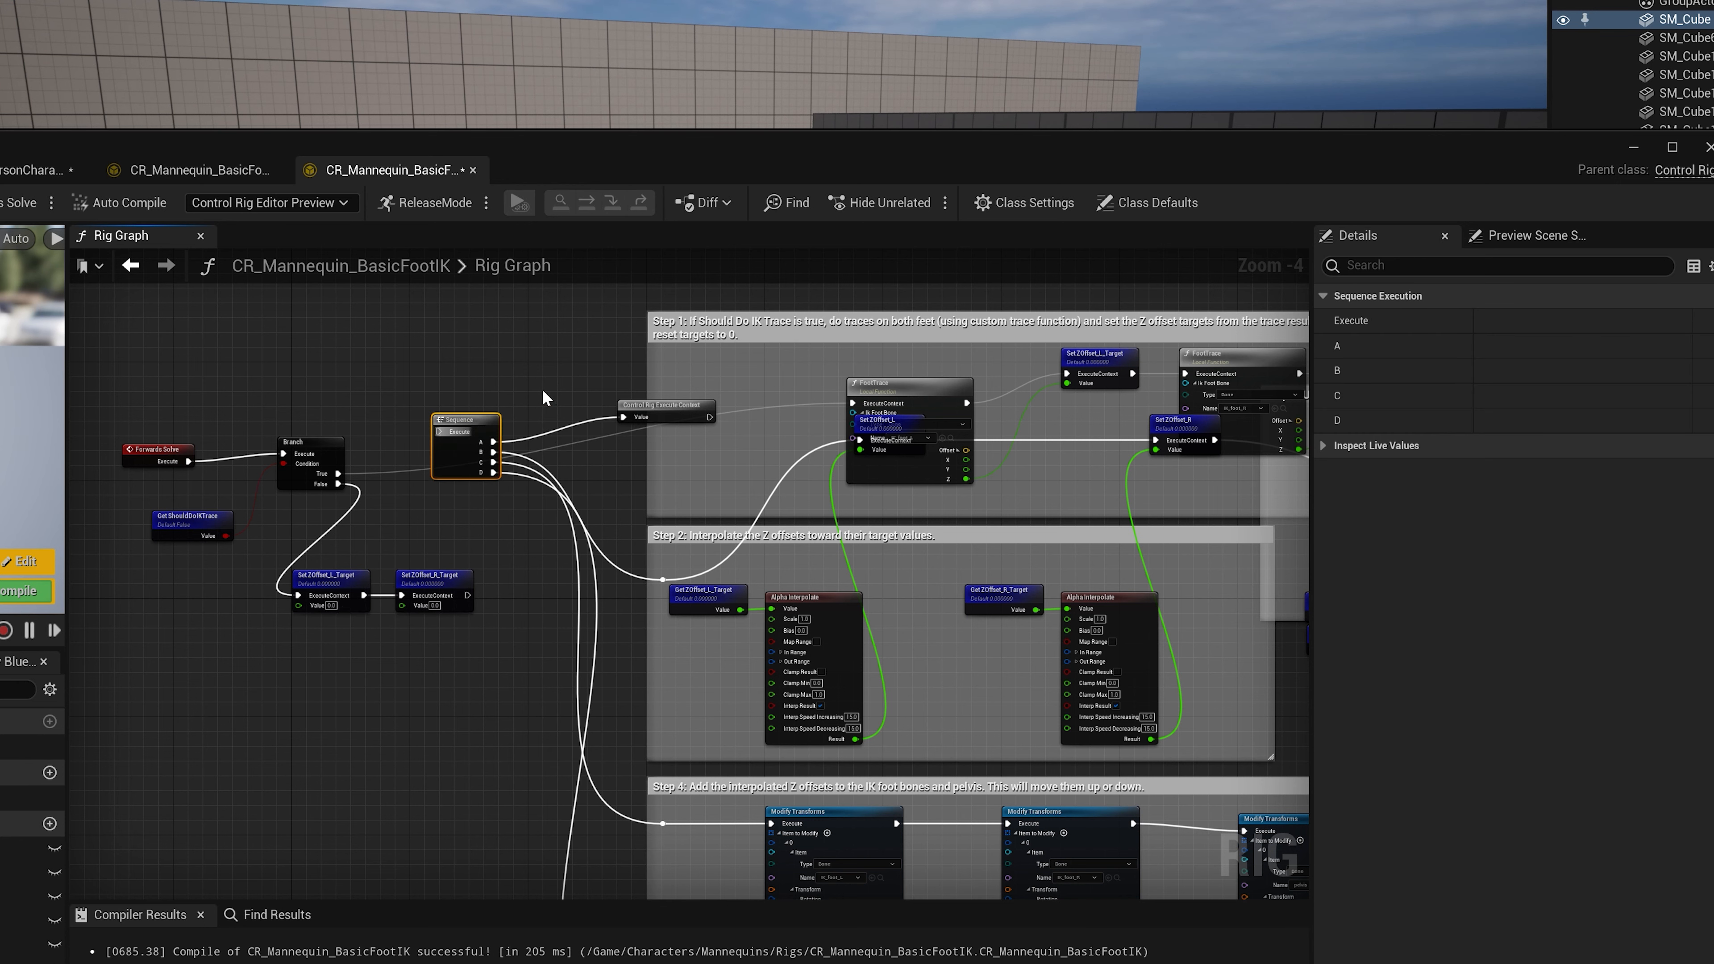
{"action": "right_click_drag", "start_coordinate": [649, 450], "coordinate": [569, 438]}
{"action": "left_click_drag", "start_coordinate": [577, 400], "coordinate": [546, 363]}
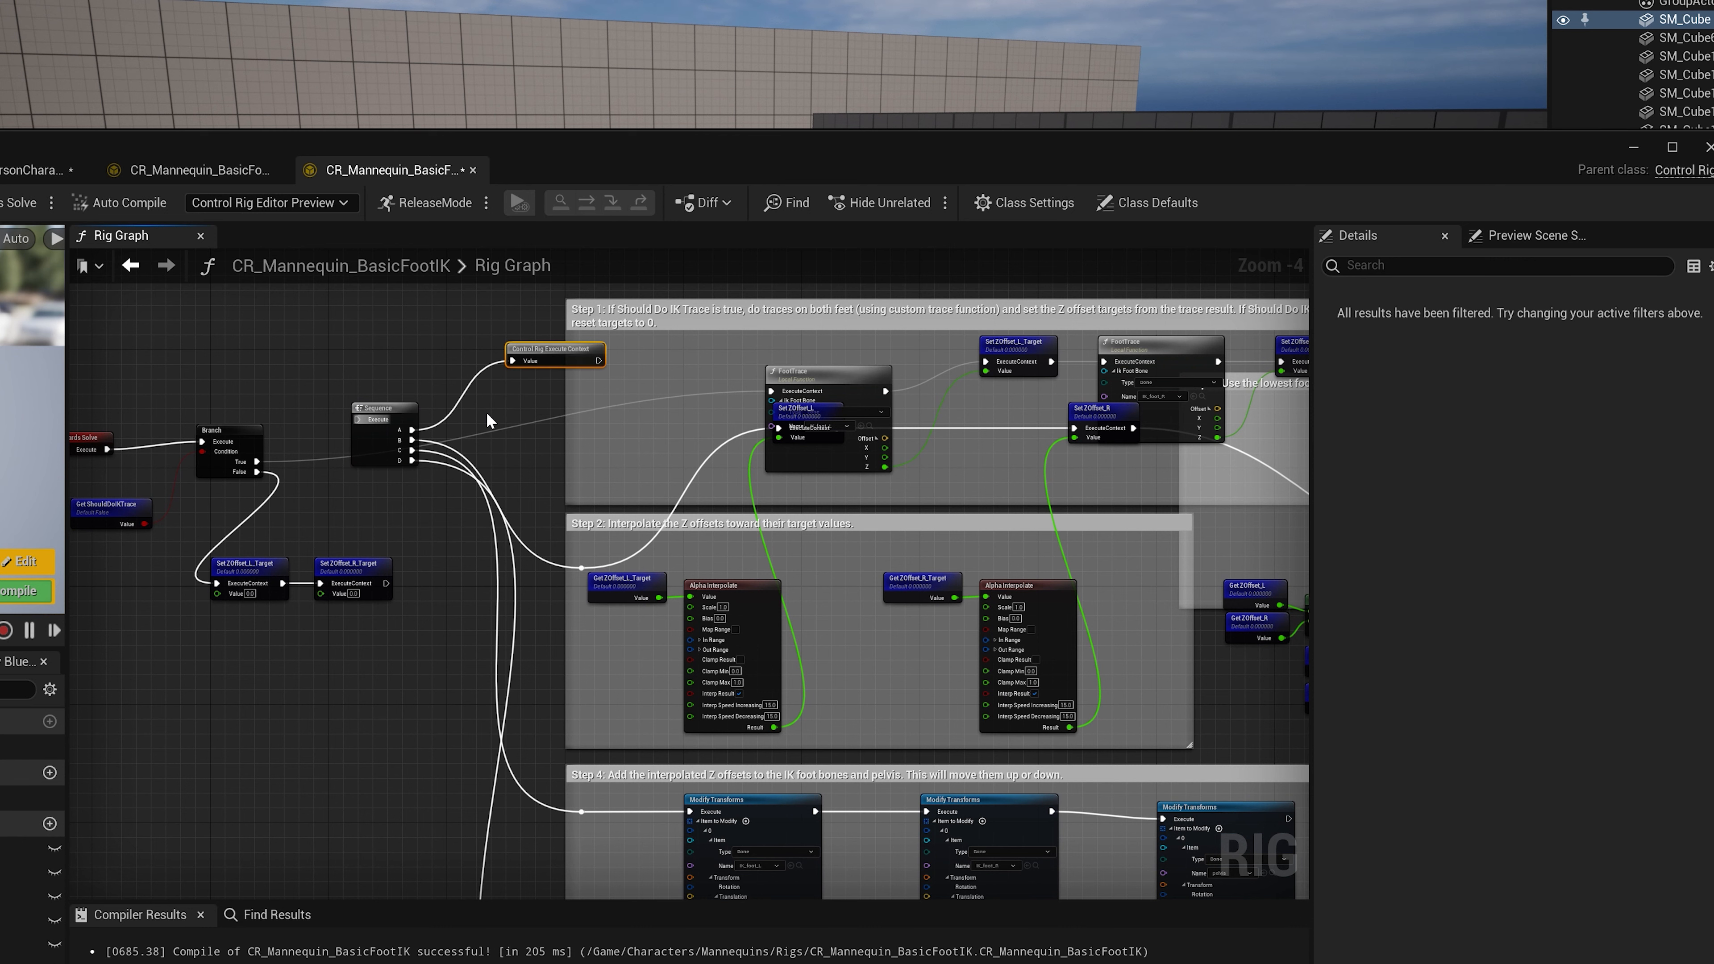
{"action": "left_click_drag", "start_coordinate": [411, 430], "coordinate": [771, 391]}
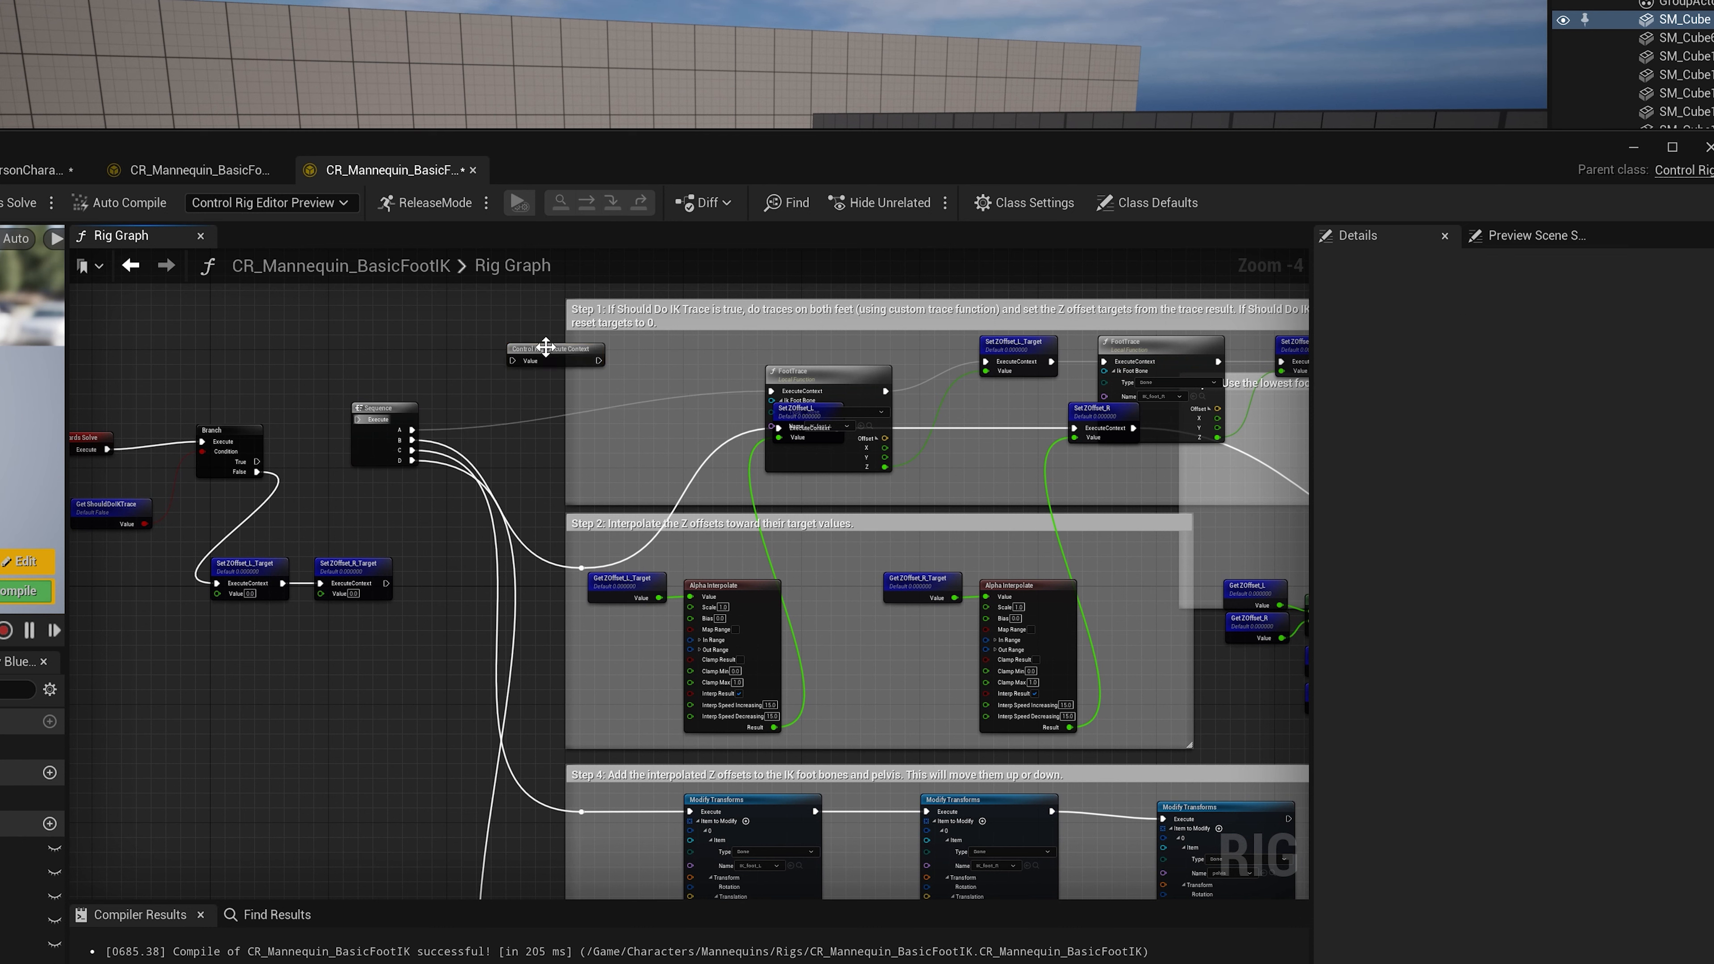
{"action": "key", "text": "Delete"}
{"action": "left_click_drag", "start_coordinate": [385, 420], "coordinate": [428, 352]}
{"action": "left_click", "coordinate": [295, 327]}
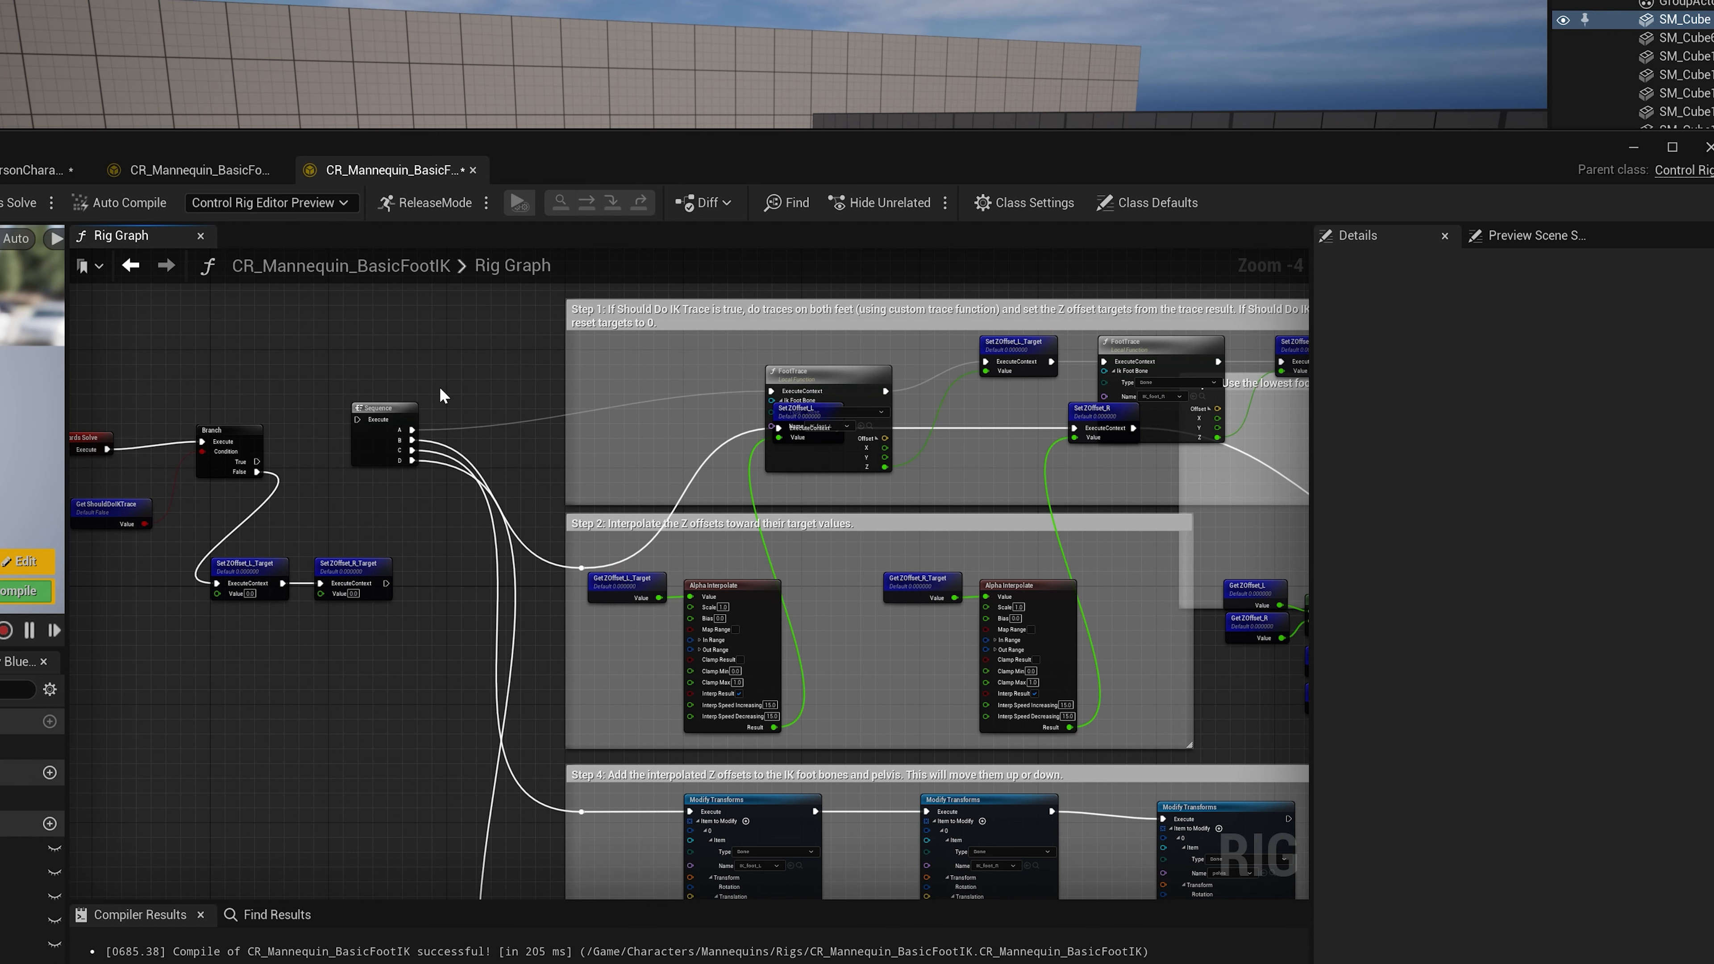
- Reposition the Sequence node with more space after Branch and wire Branch's True output to Sequence's Execute input
{"action": "left_click_drag", "start_coordinate": [384, 433], "coordinate": [370, 434]}
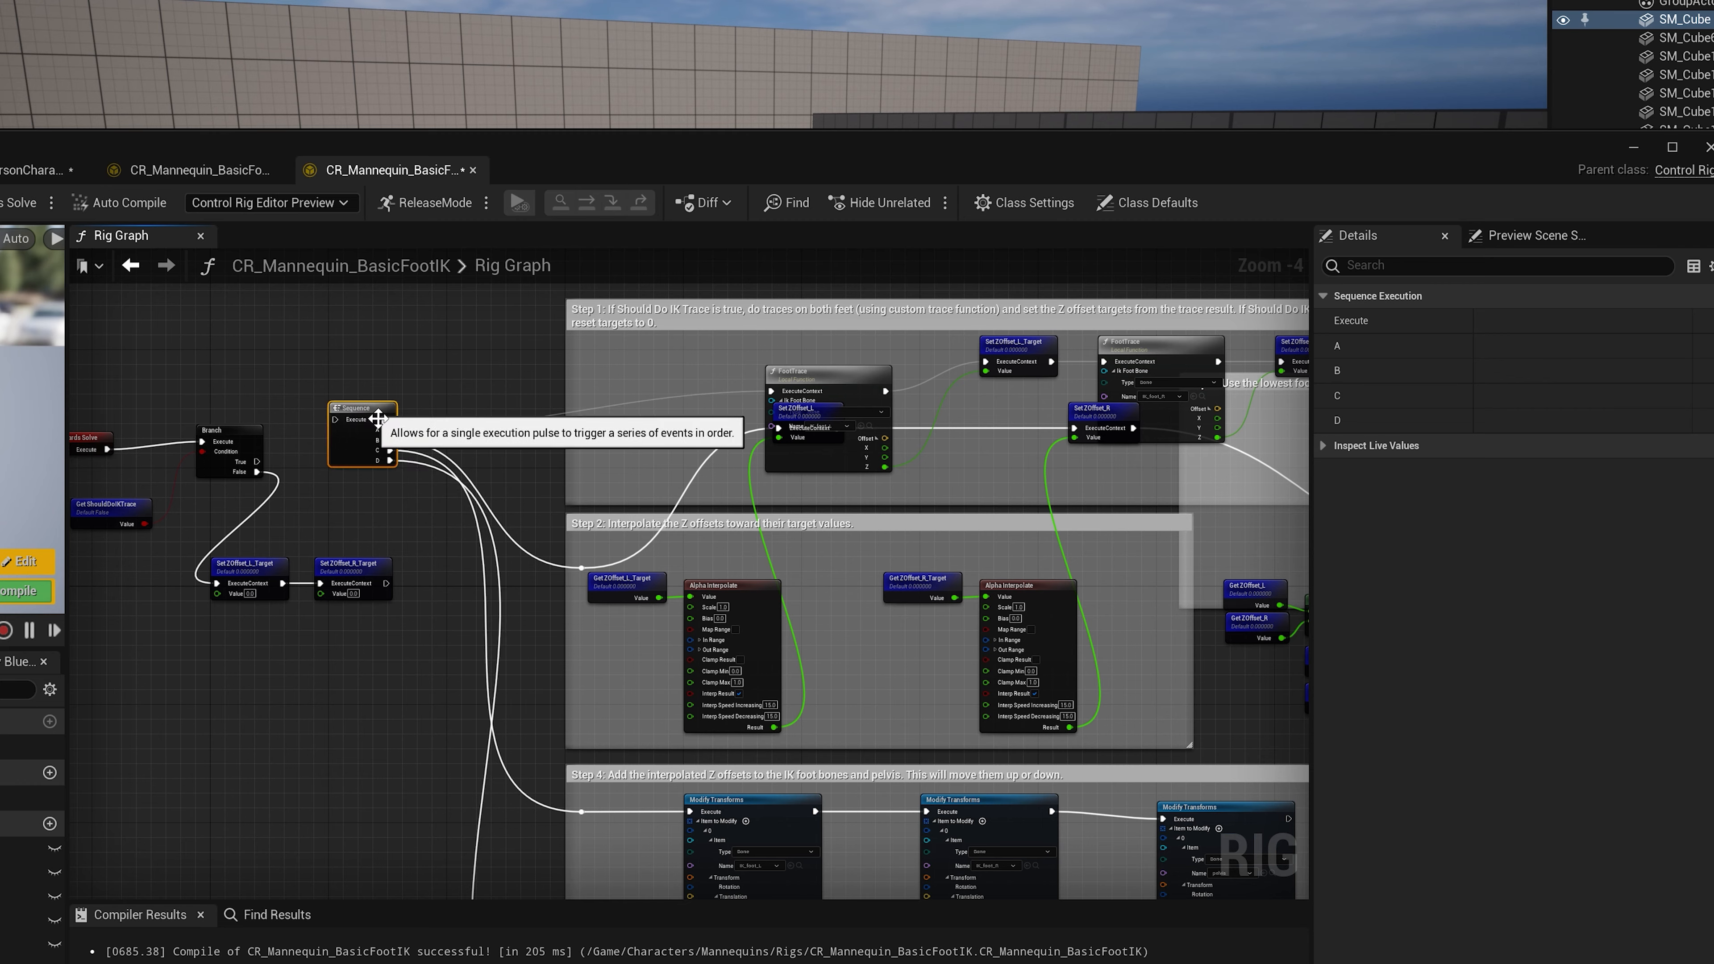
{"action": "right_click_drag", "start_coordinate": [242, 514], "coordinate": [483, 497]}
{"action": "left_click_drag", "start_coordinate": [235, 353], "coordinate": [437, 531]}
{"action": "left_click", "coordinate": [578, 550], "text": "ctrl"}
{"action": "left_click_drag", "start_coordinate": [357, 442], "coordinate": [582, 411]}
{"action": "scroll", "coordinate": [619, 396], "scroll_direction": "up", "scroll_amount": 2}
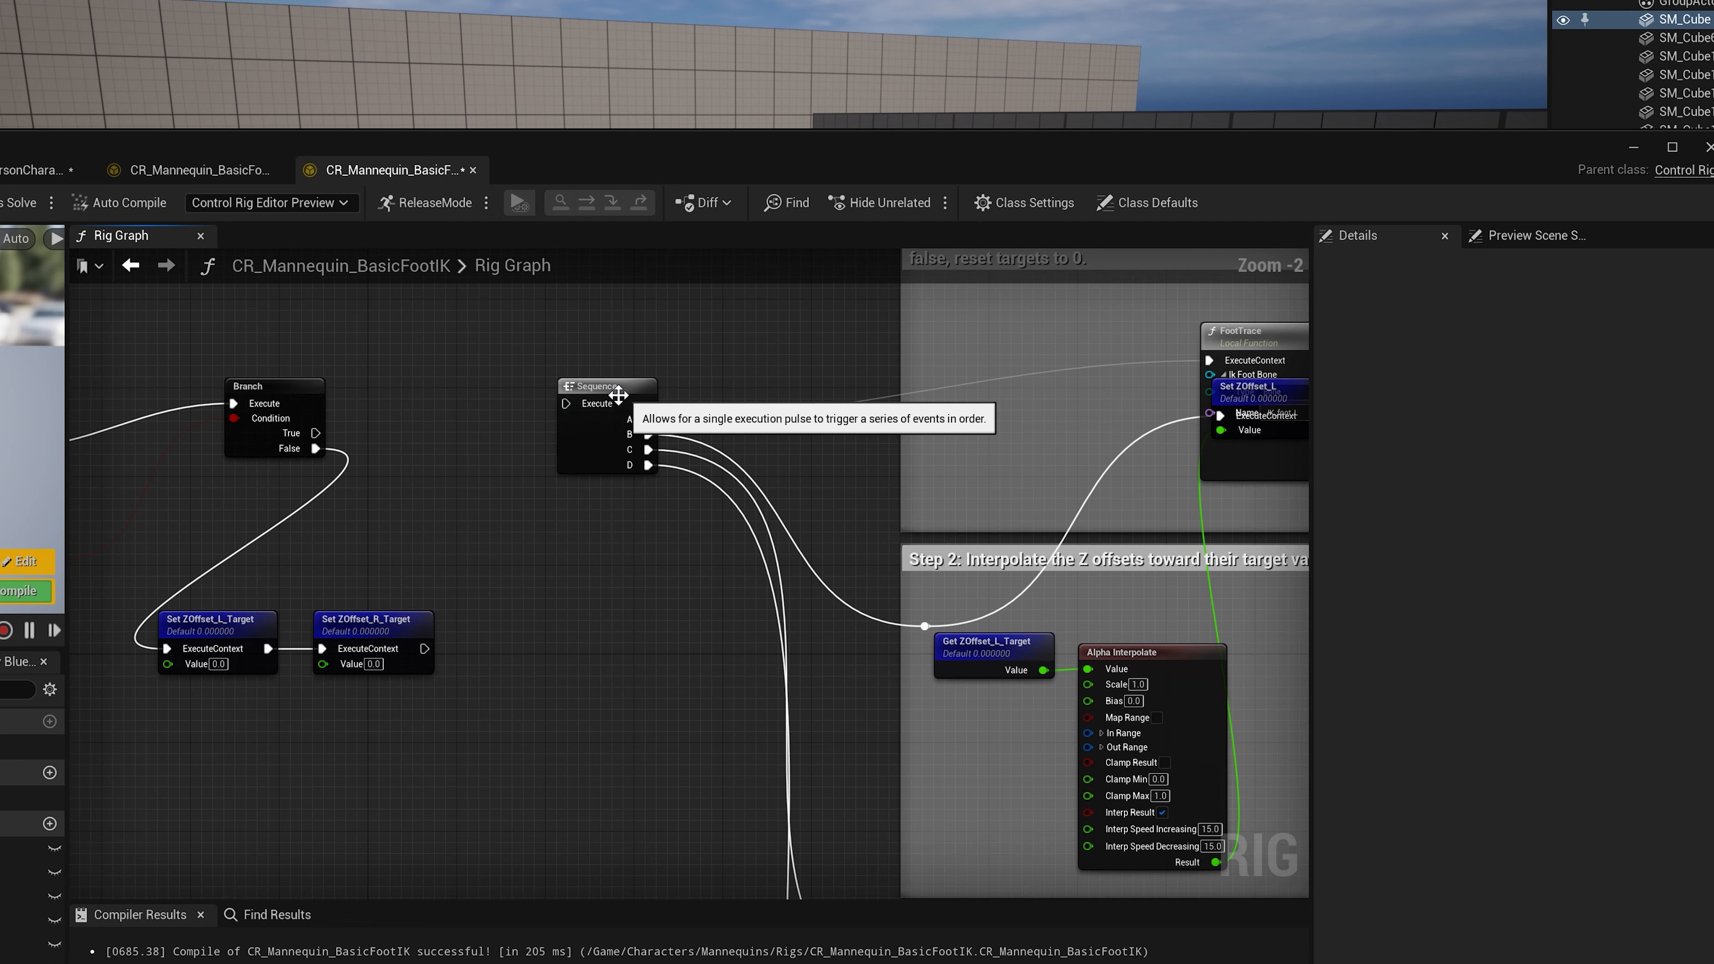
{"action": "left_click_drag", "start_coordinate": [315, 433], "coordinate": [402, 436]}
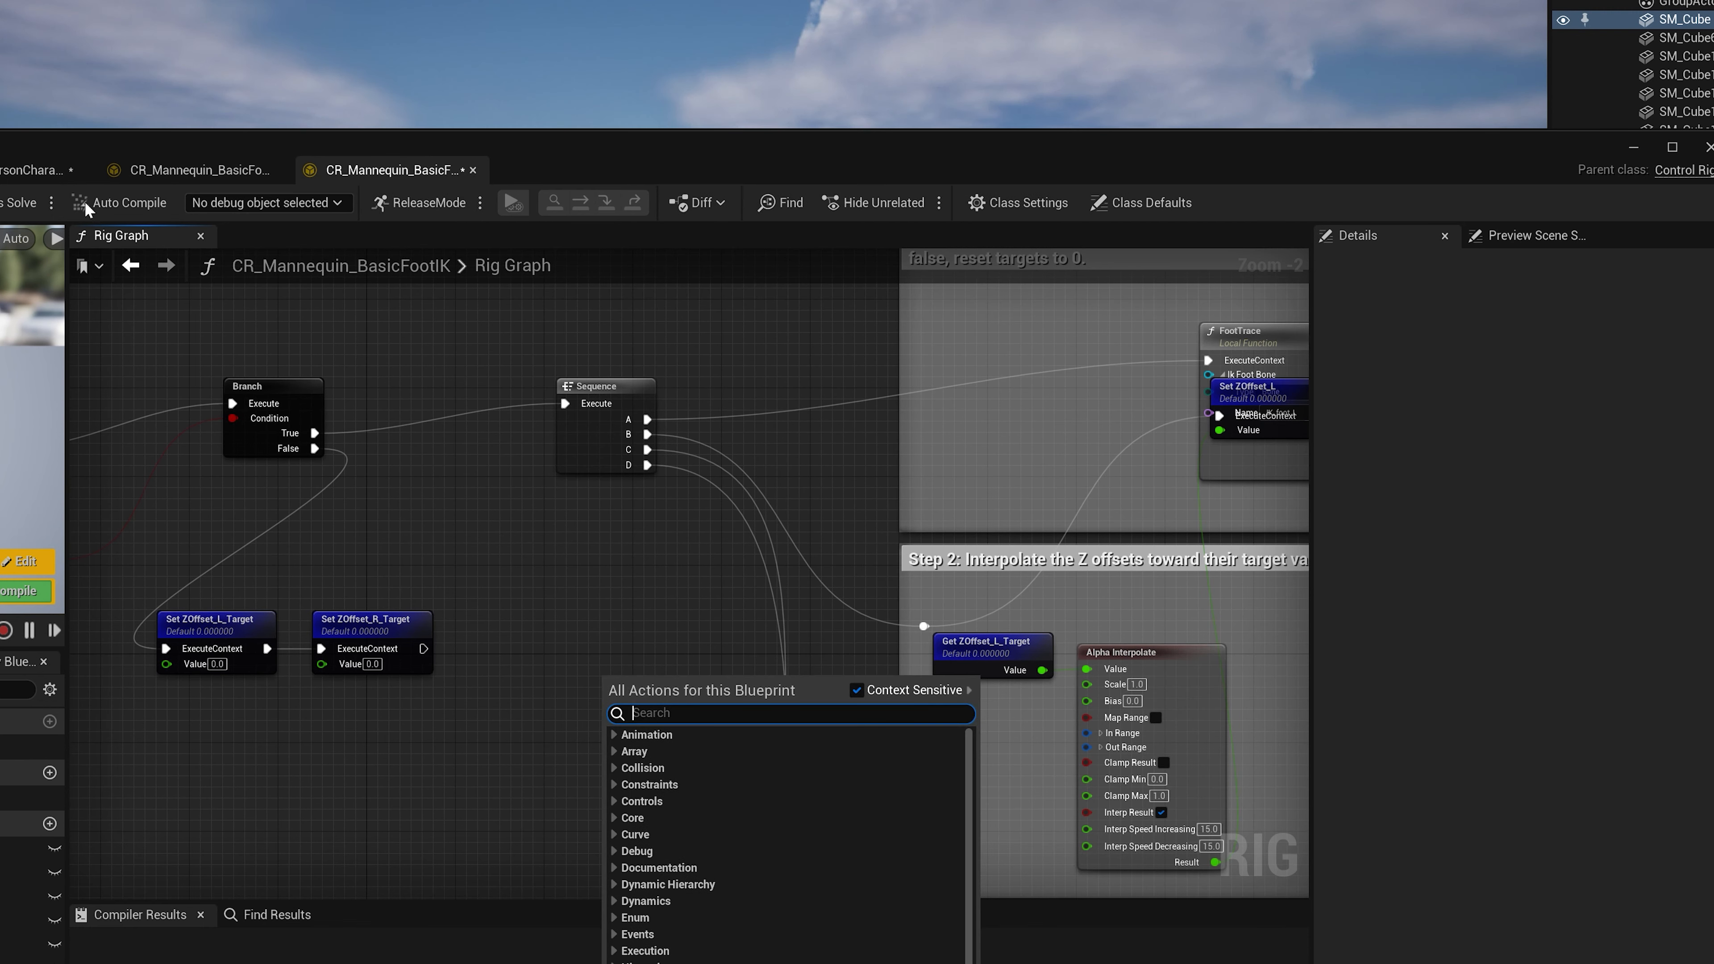
{"action": "left_click", "coordinate": [375, 520]}
{"action": "mouse_move", "coordinate": [619, 657]}
{"action": "right_mouse_down"}
{"action": "mouse_move", "coordinate": [395, 663]}
{"action": "mouse_move", "coordinate": [617, 649]}
{"action": "right_mouse_up"}
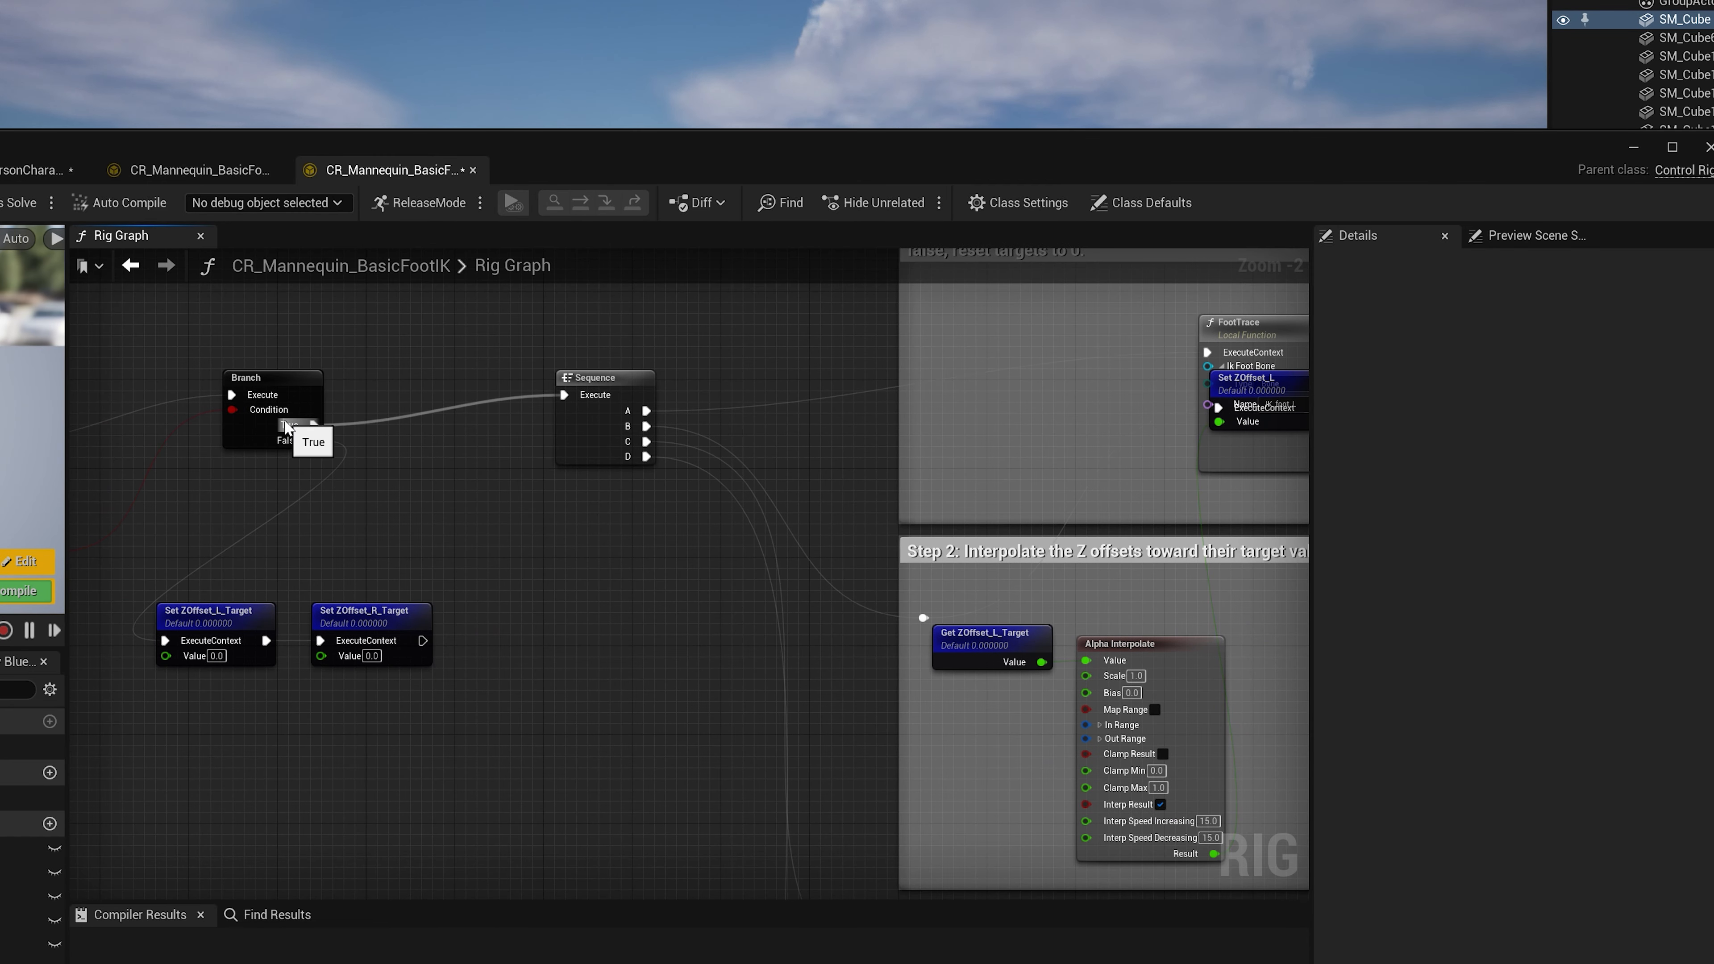
- Move Get ShouldDoIKTrace and the two Set ZOffset target nodes into tidy positions closer to the Branch node
{"action": "right_click_drag", "start_coordinate": [202, 513], "coordinate": [509, 517]}
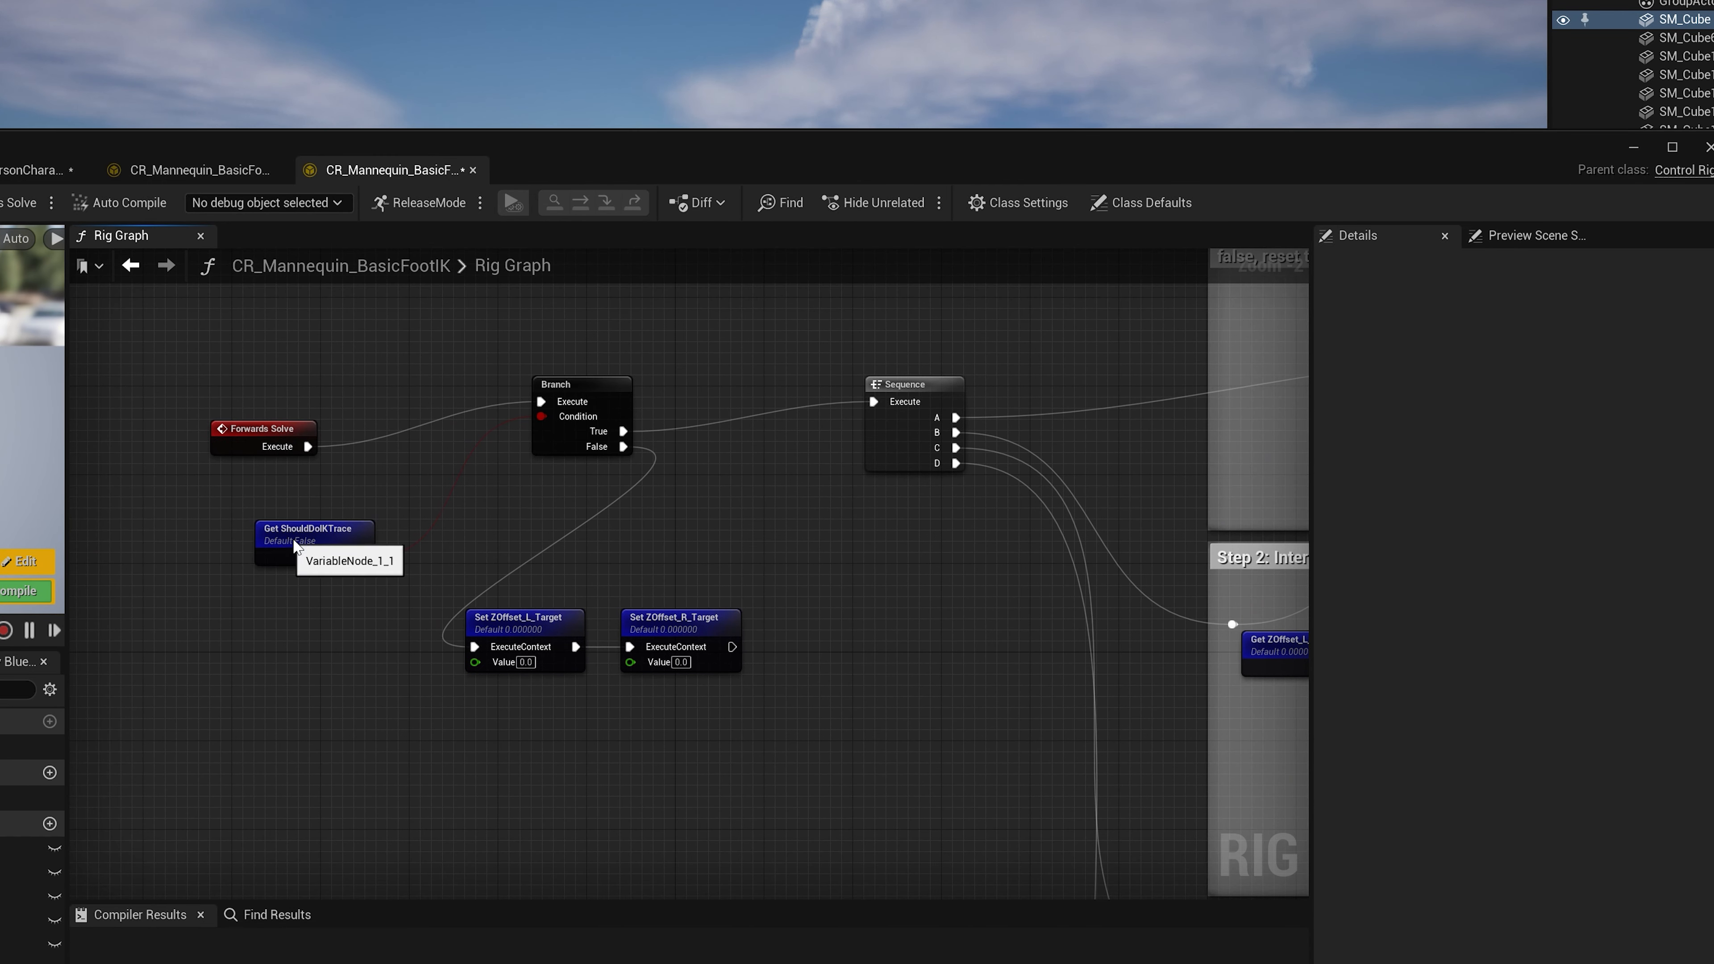
{"action": "left_click", "coordinate": [380, 533]}
{"action": "left_click_drag", "start_coordinate": [380, 534], "coordinate": [381, 501]}
{"action": "left_click_drag", "start_coordinate": [429, 585], "coordinate": [795, 758]}
{"action": "left_click_drag", "start_coordinate": [671, 631], "coordinate": [783, 591]}
- Separate the overlapping first FootTrace, Set ZOffset_L and Set ZOffset_R nodes, moving Set ZOffset_R back into the Step 2 comment
{"action": "right_click_drag", "start_coordinate": [984, 548], "coordinate": [658, 650]}
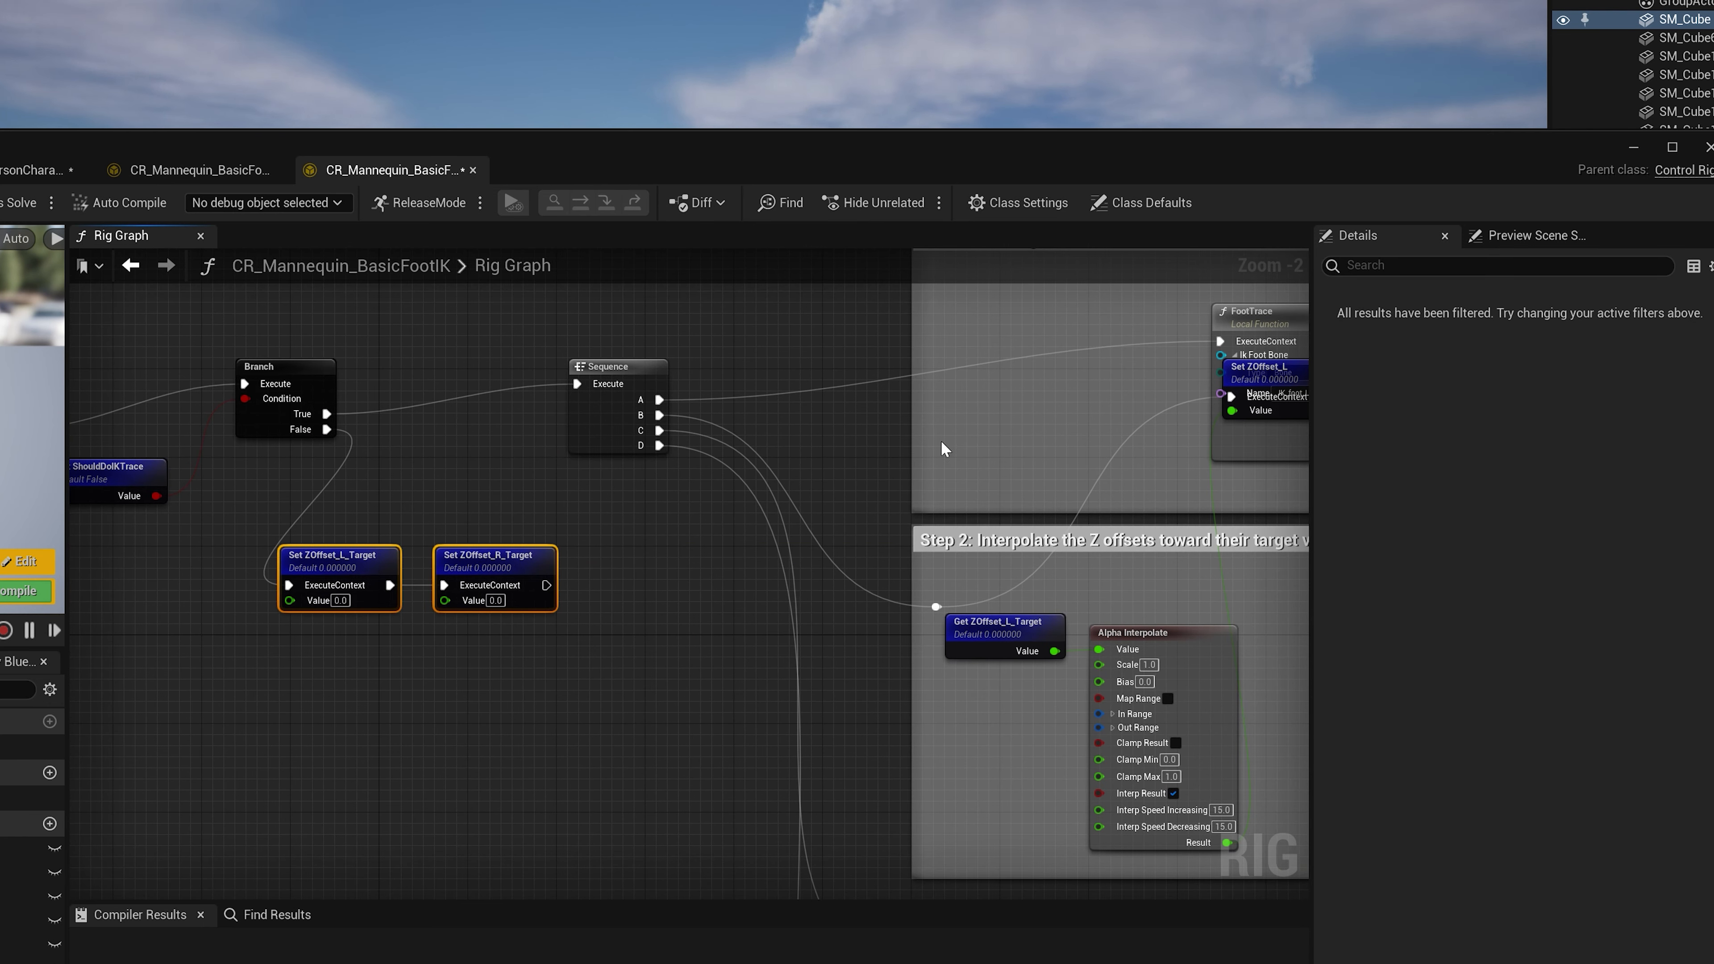
{"action": "scroll", "coordinate": [947, 506], "scroll_direction": "down", "scroll_amount": 2}
{"action": "right_click_drag", "start_coordinate": [947, 506], "coordinate": [388, 574]}
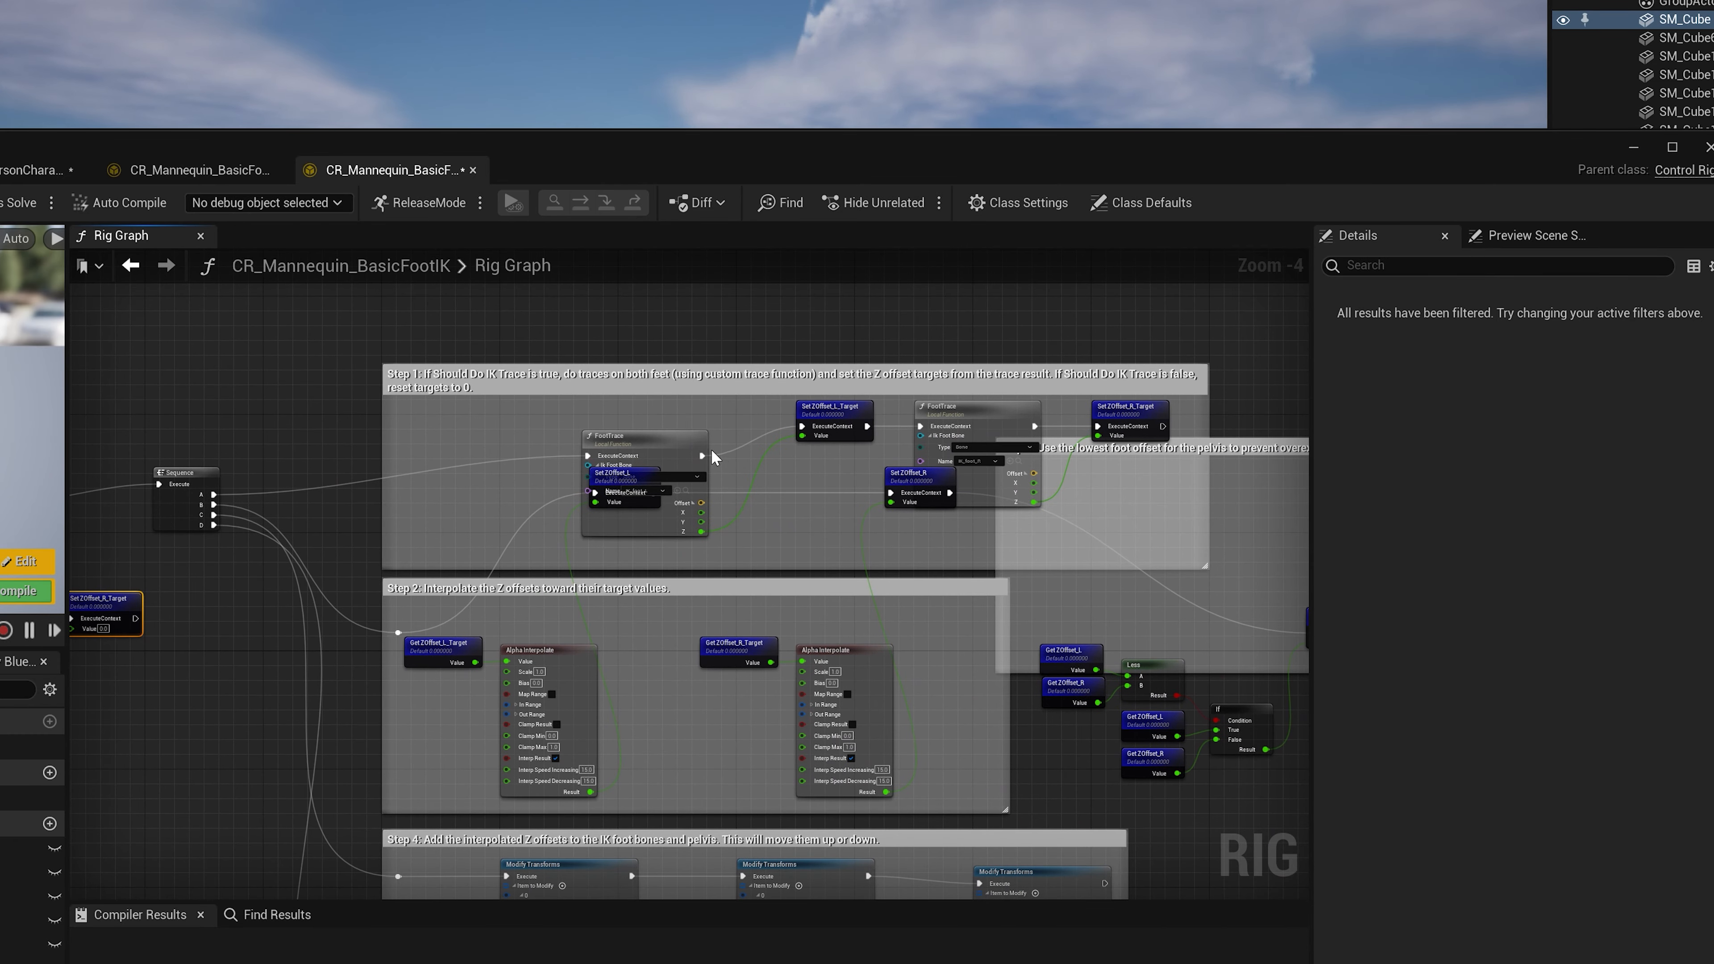
{"action": "left_click_drag", "start_coordinate": [675, 442], "coordinate": [549, 406]}
{"action": "left_click_drag", "start_coordinate": [608, 477], "coordinate": [698, 518]}
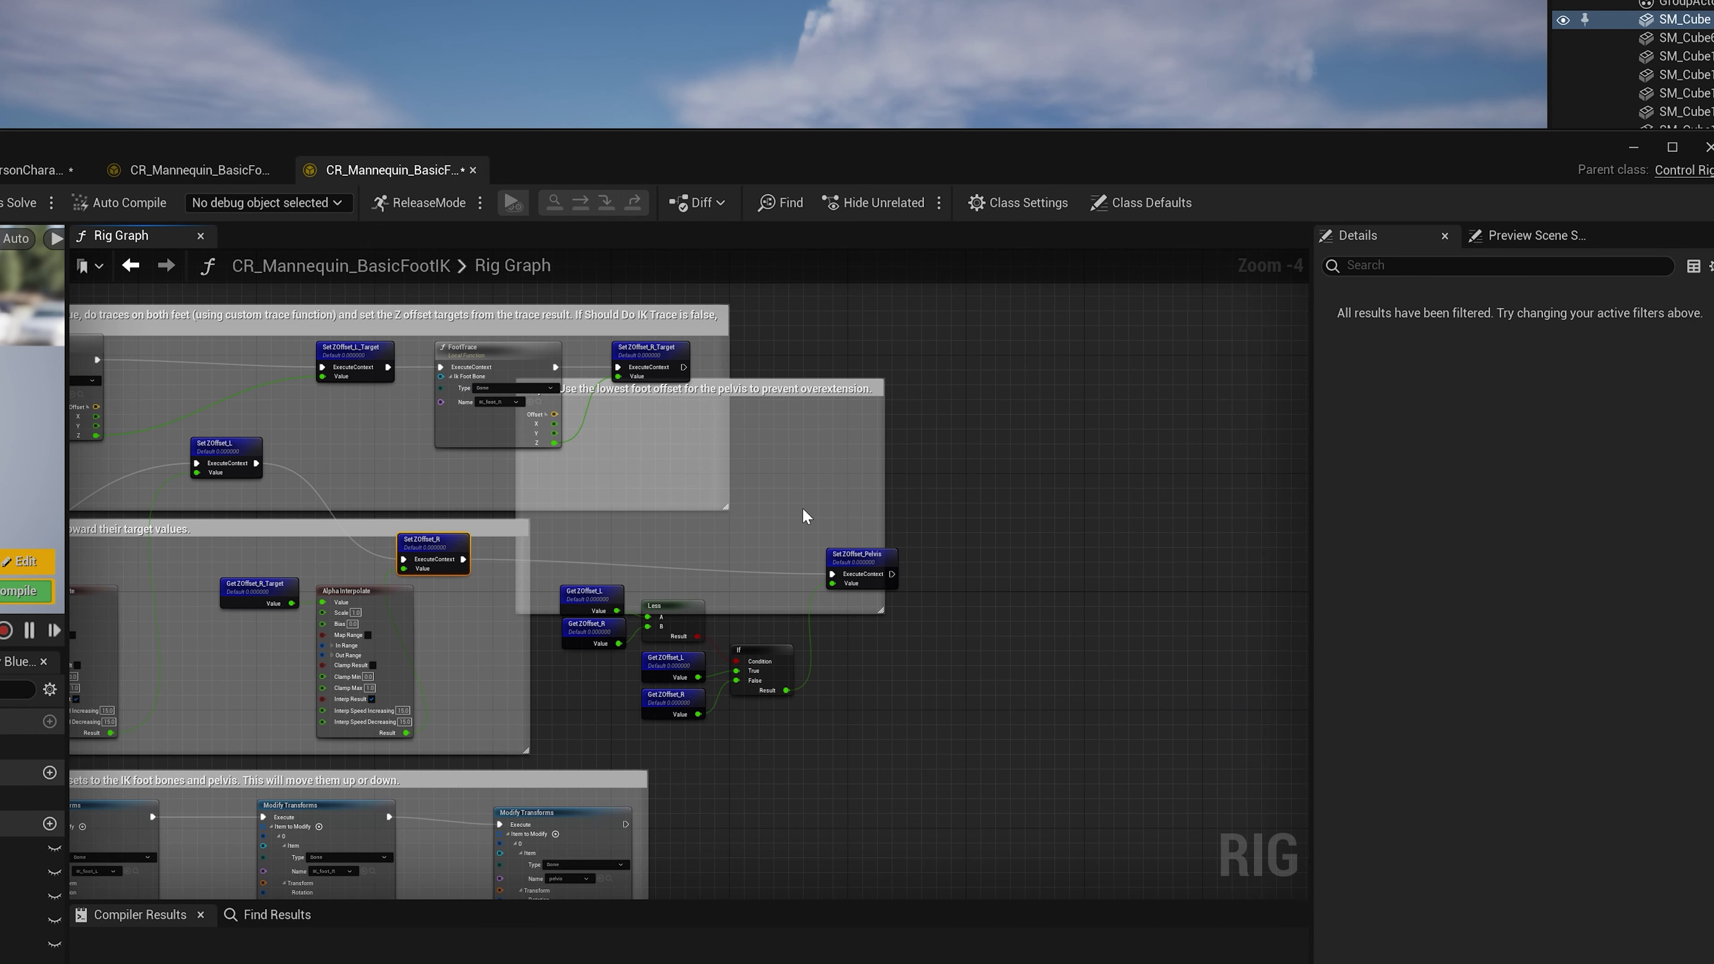
- Resize the Step 3 comment so it encloses the pelvis offset comparison nodes and clears most of Step 1
{"action": "left_click_drag", "start_coordinate": [835, 381], "coordinate": [871, 530]}
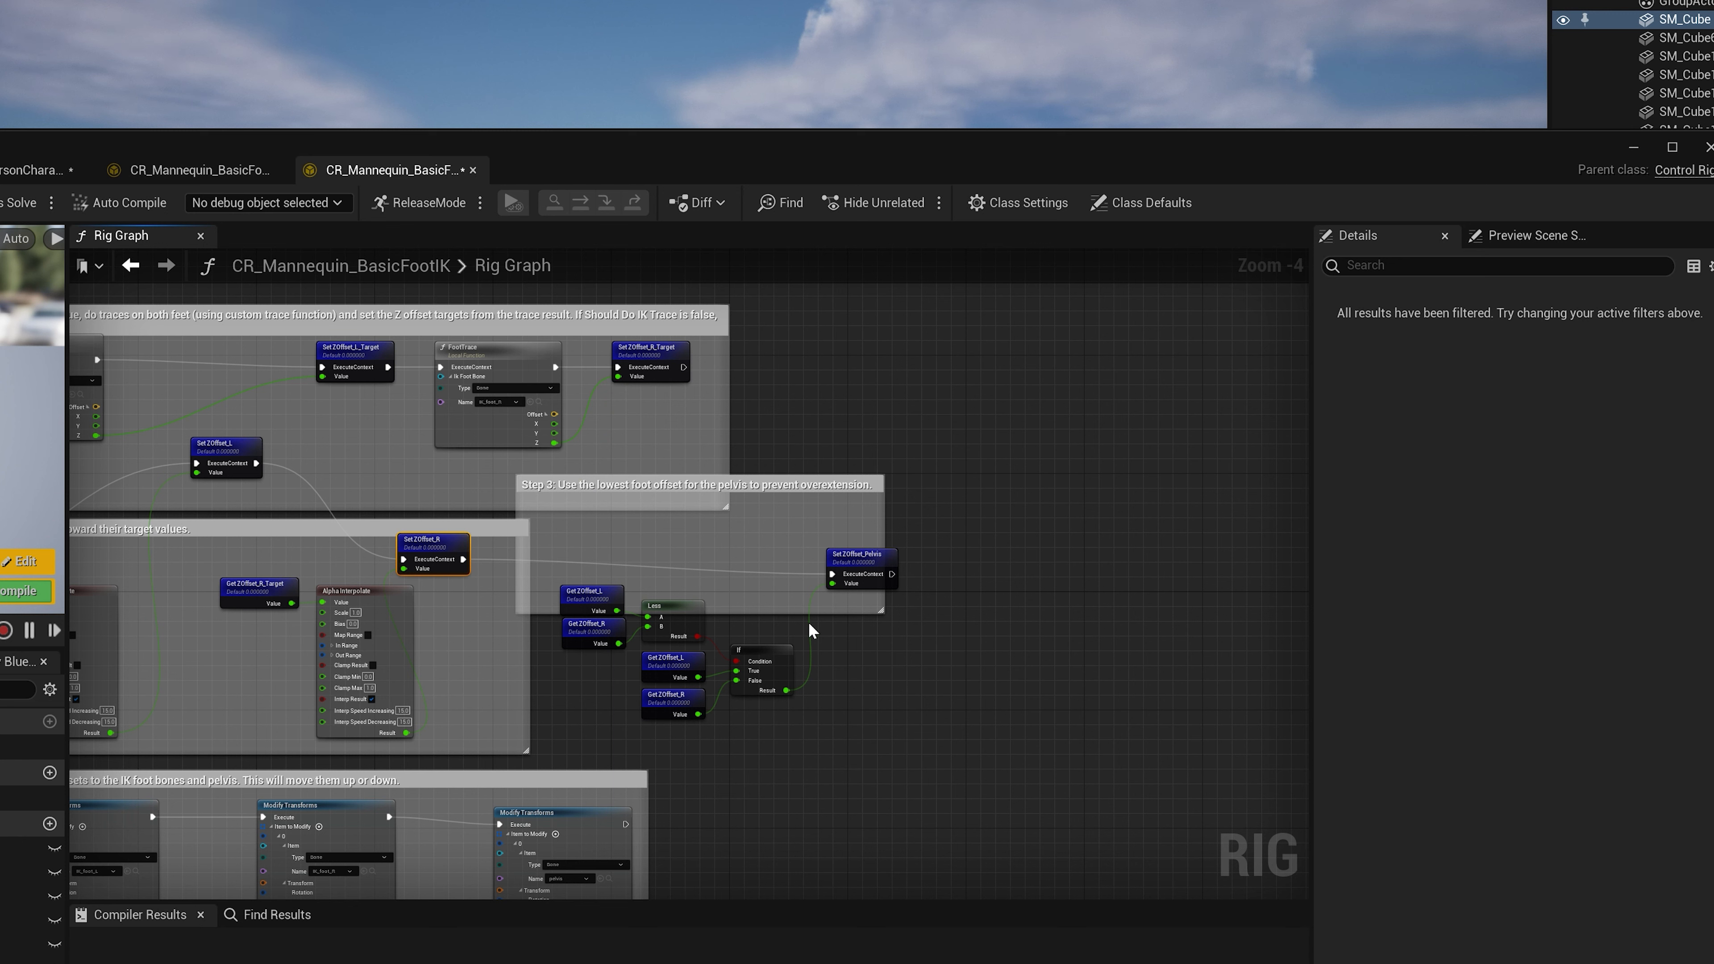
{"action": "left_click_drag", "start_coordinate": [881, 609], "coordinate": [987, 721]}
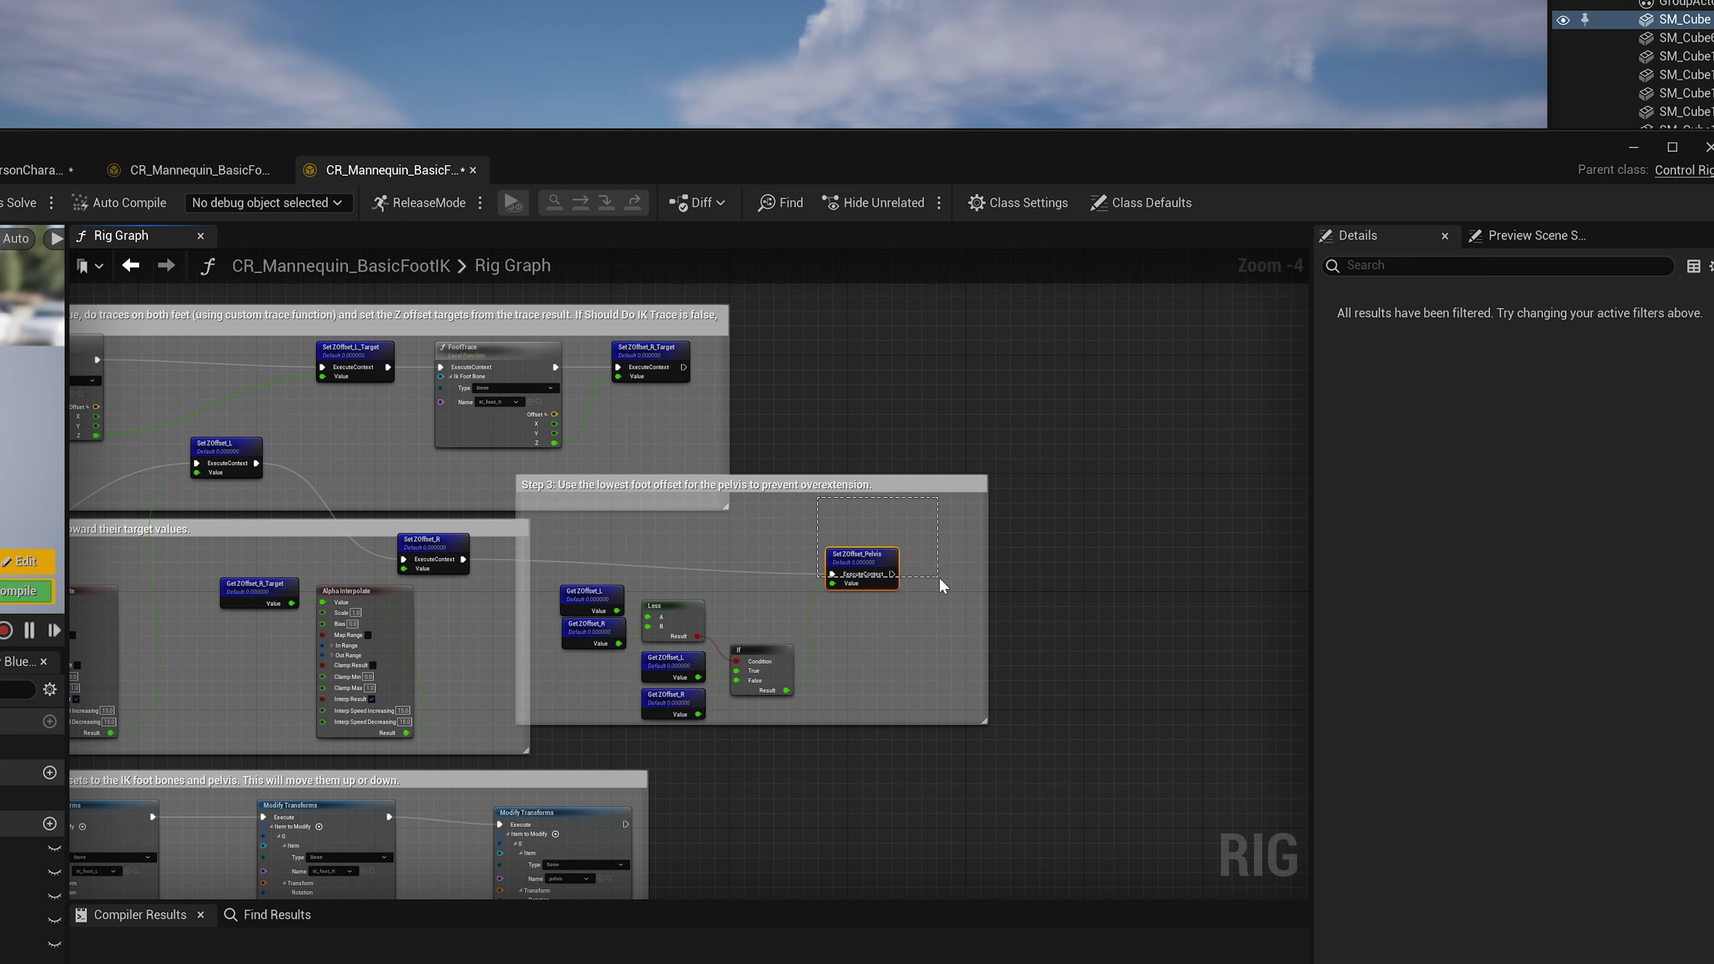
- Align the Step 3 comment group level with Step 2, and place Set ZOffset_R and Set ZOffset_L tidily within the Step 2 comment
{"action": "left_click", "coordinate": [852, 499]}
{"action": "left_click_drag", "start_coordinate": [805, 493], "coordinate": [836, 537]}
{"action": "left_click_drag", "start_coordinate": [465, 545], "coordinate": [531, 560]}
{"action": "left_click_drag", "start_coordinate": [201, 440], "coordinate": [111, 538]}
{"action": "right_click_drag", "start_coordinate": [205, 647], "coordinate": [593, 680]}
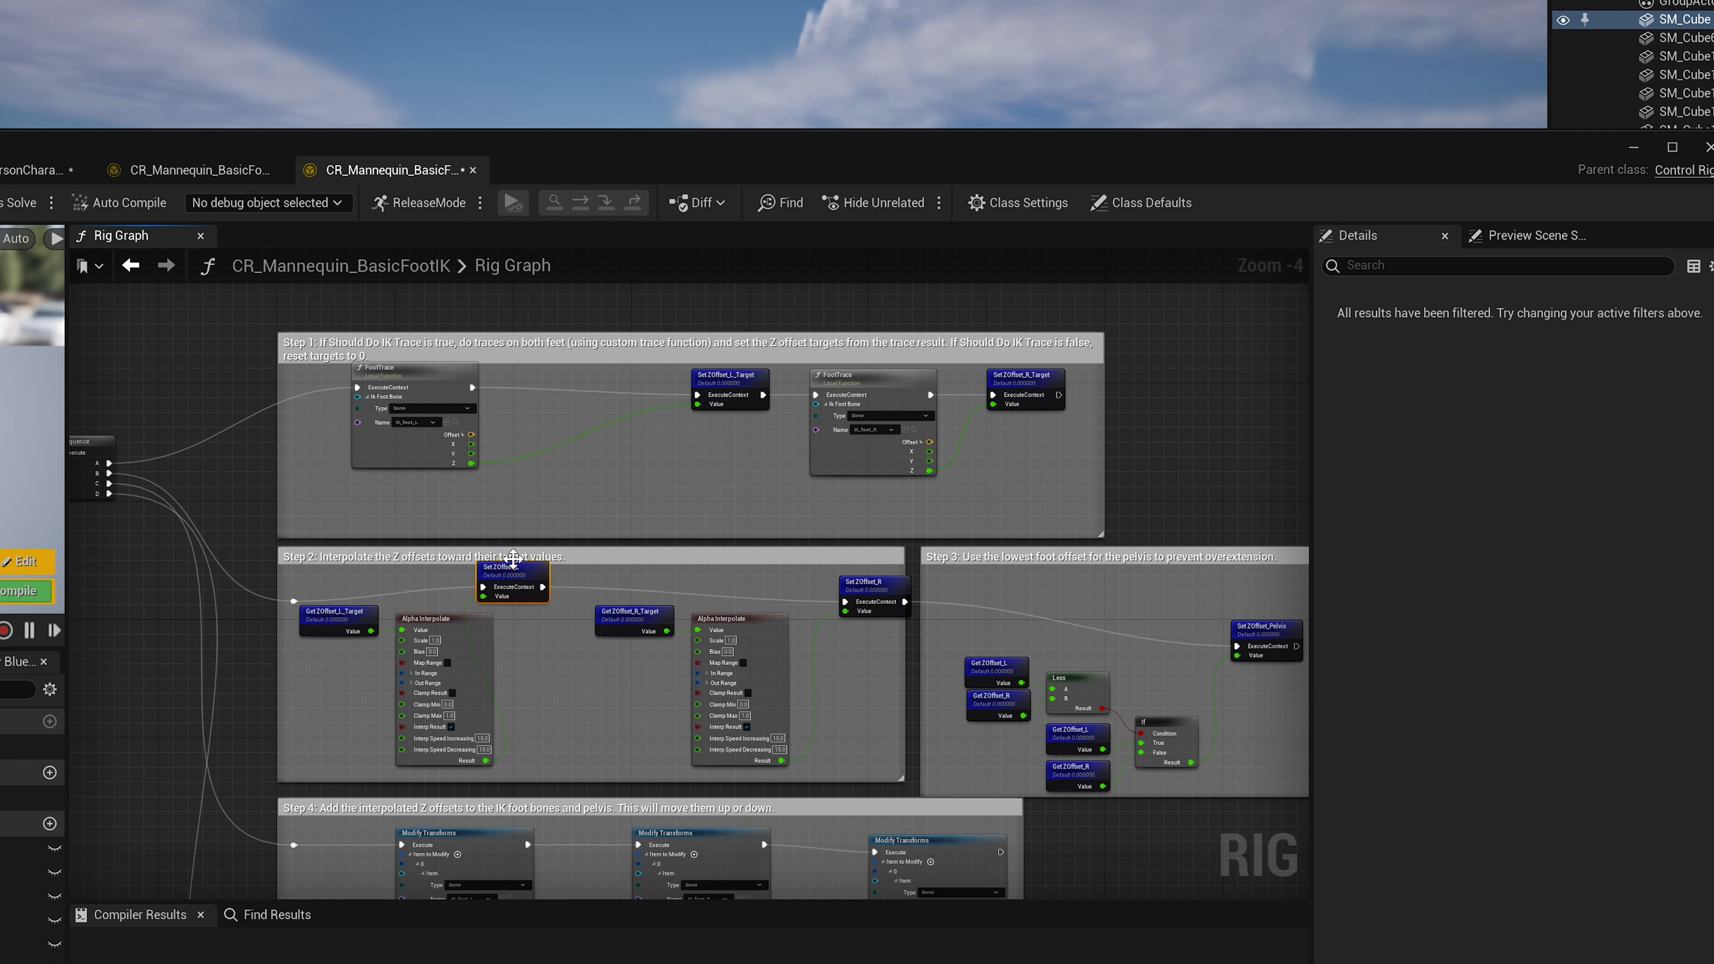
{"action": "mouse_move", "coordinate": [513, 557]}
{"action": "left_mouse_down"}
{"action": "mouse_move", "coordinate": [521, 593]}
{"action": "mouse_move", "coordinate": [537, 580]}
{"action": "left_mouse_up"}
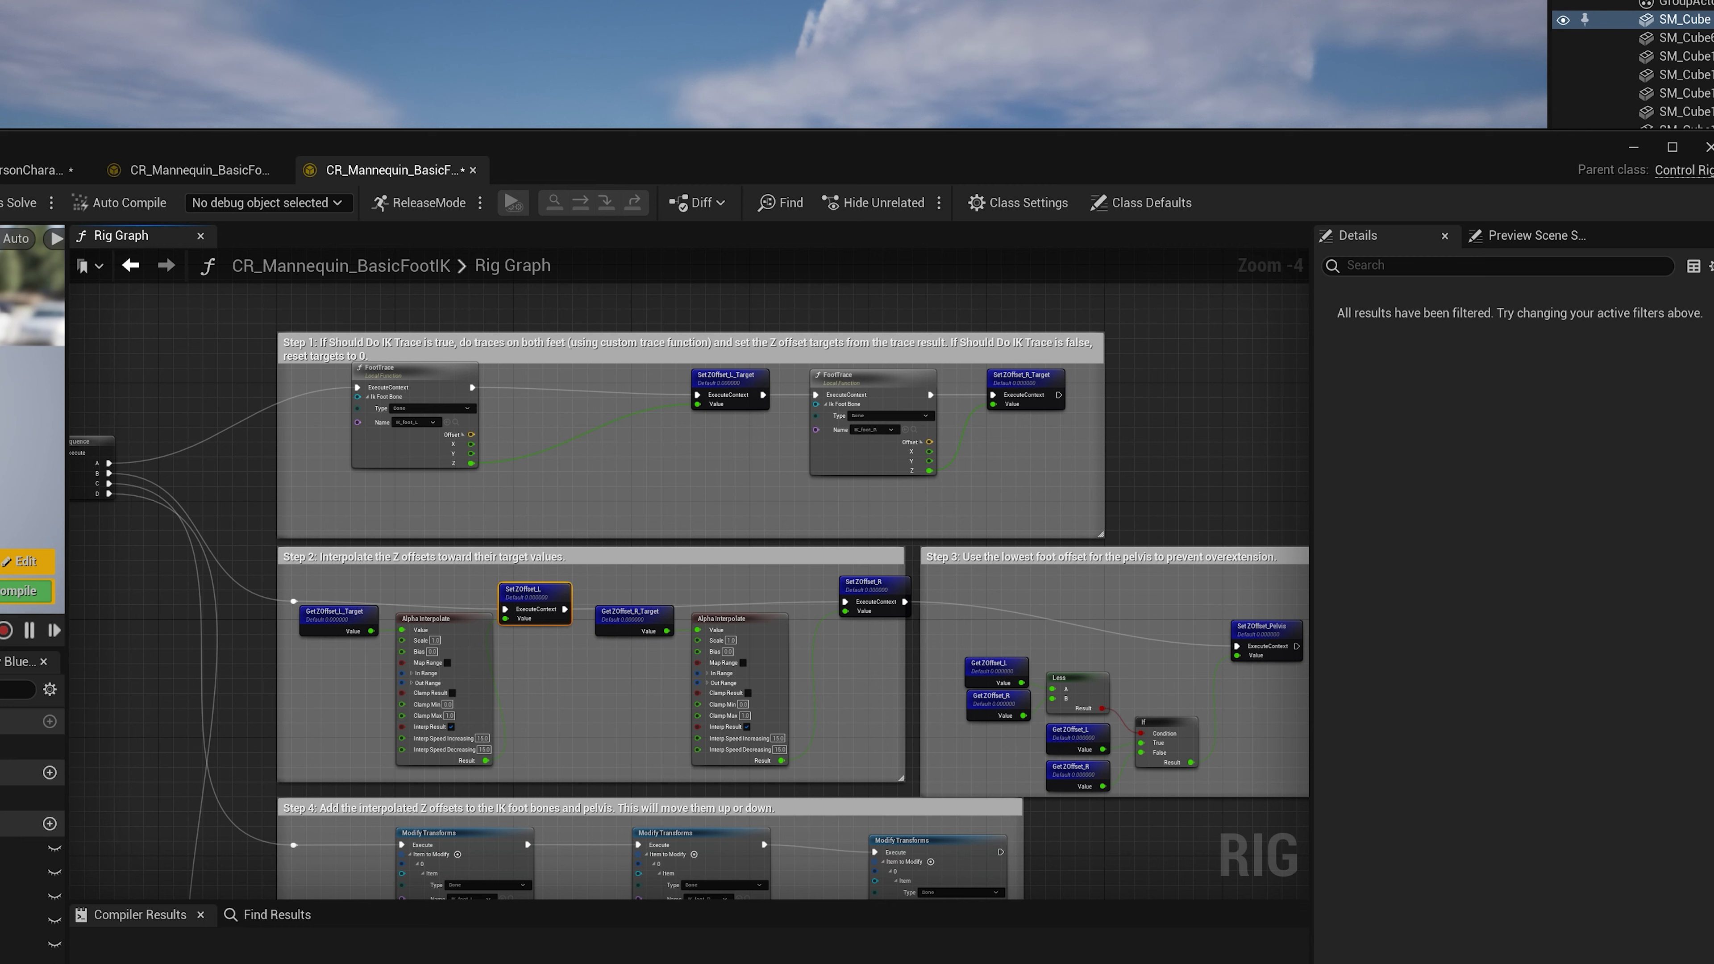
- Move the Control Rig editor window down to uncover the level viewport and start a play session with control of the mannequin
{"action": "left_click_drag", "start_coordinate": [161, 149], "coordinate": [235, 143]}
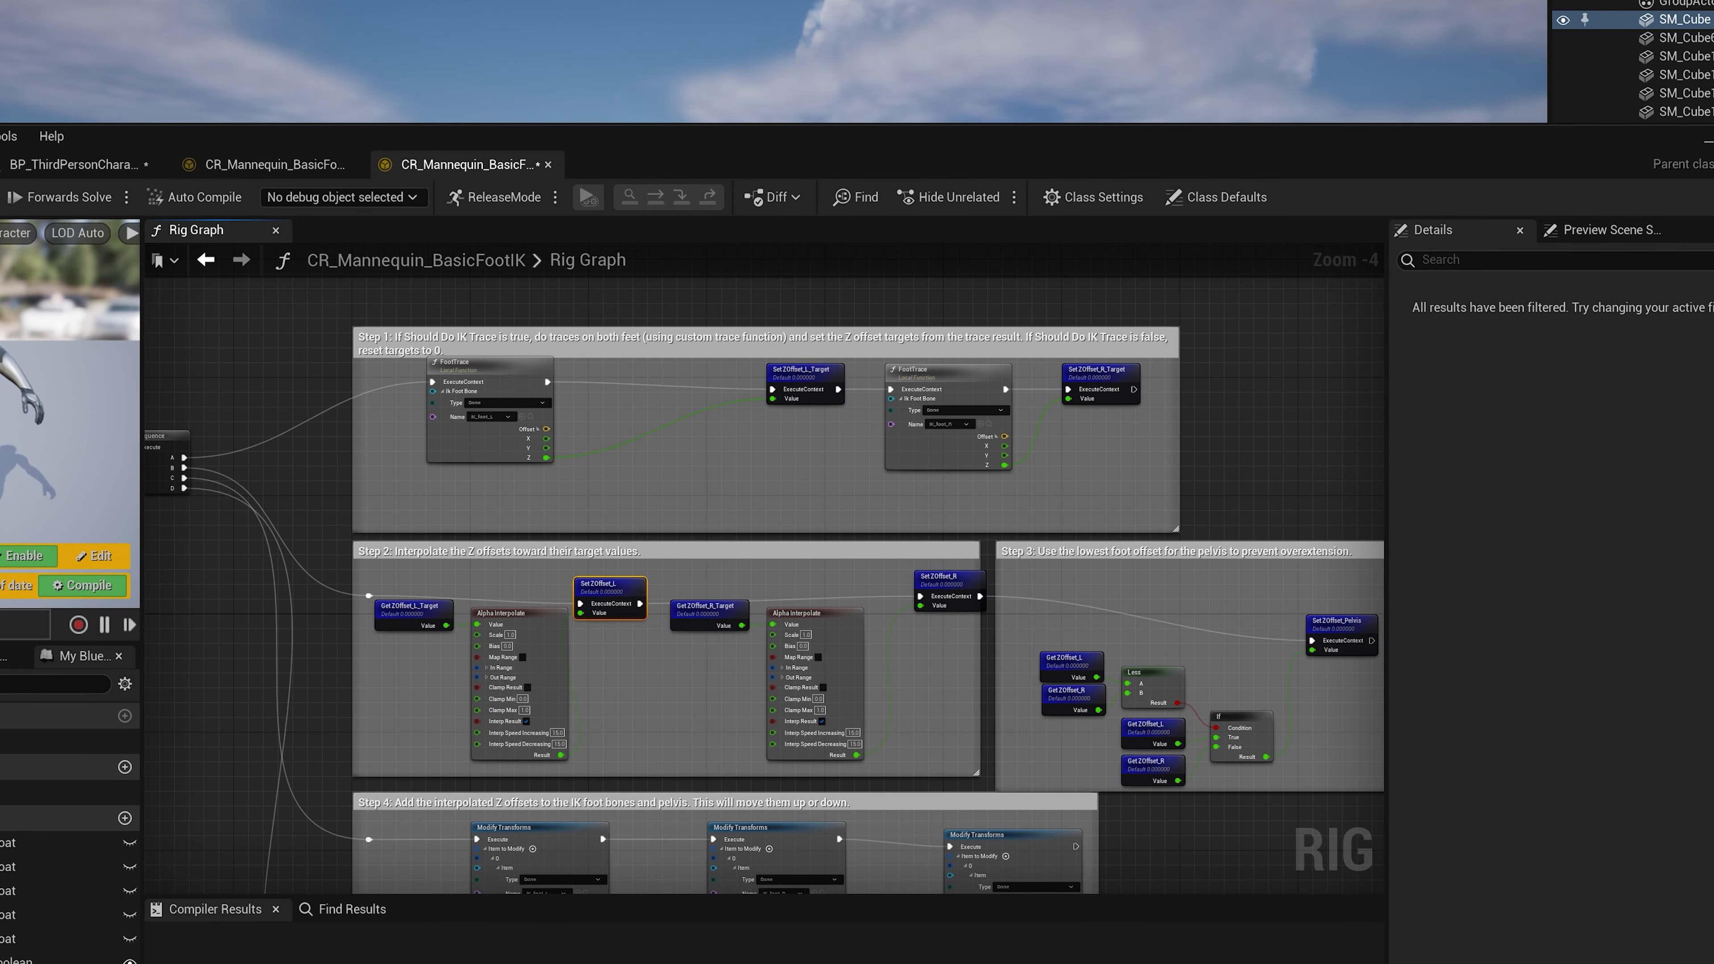
{"action": "left_click_drag", "start_coordinate": [679, 165], "coordinate": [478, 547]}
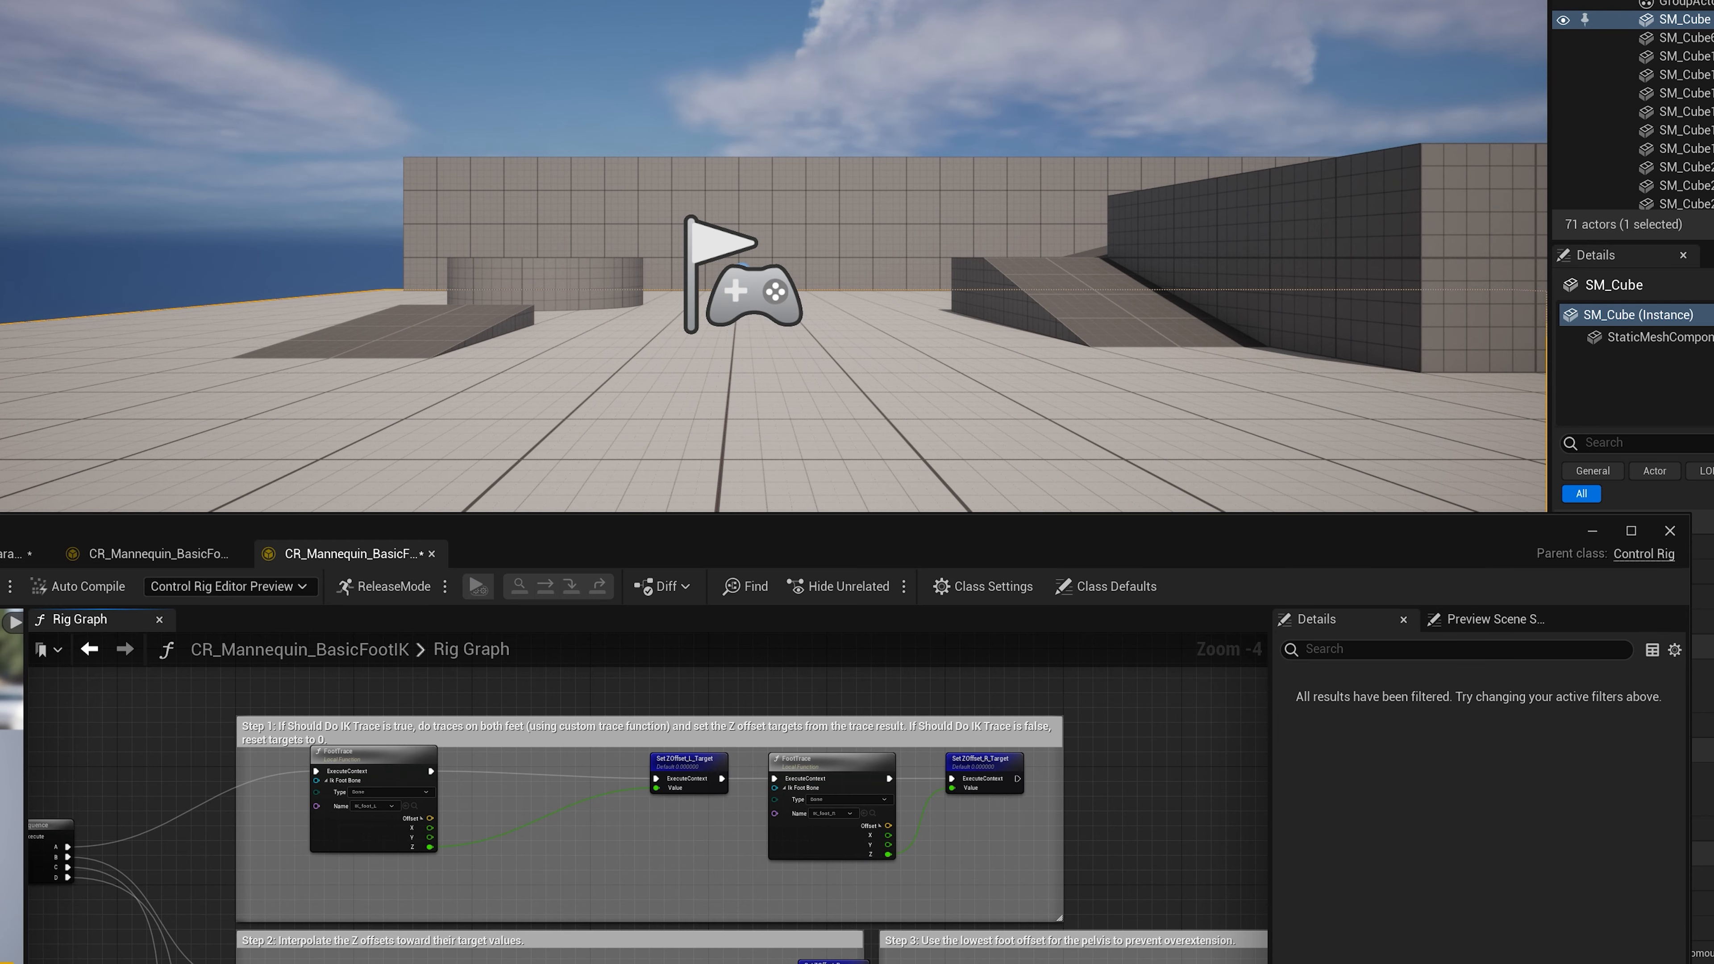
{"action": "key", "text": "alt+p"}
{"action": "left_click", "coordinate": [325, 115]}
- Run and jump the mannequin over the floor, ramps and raised blocks to check the foot IK while moving, airborne and landing
{"action": "key", "text": "w"}
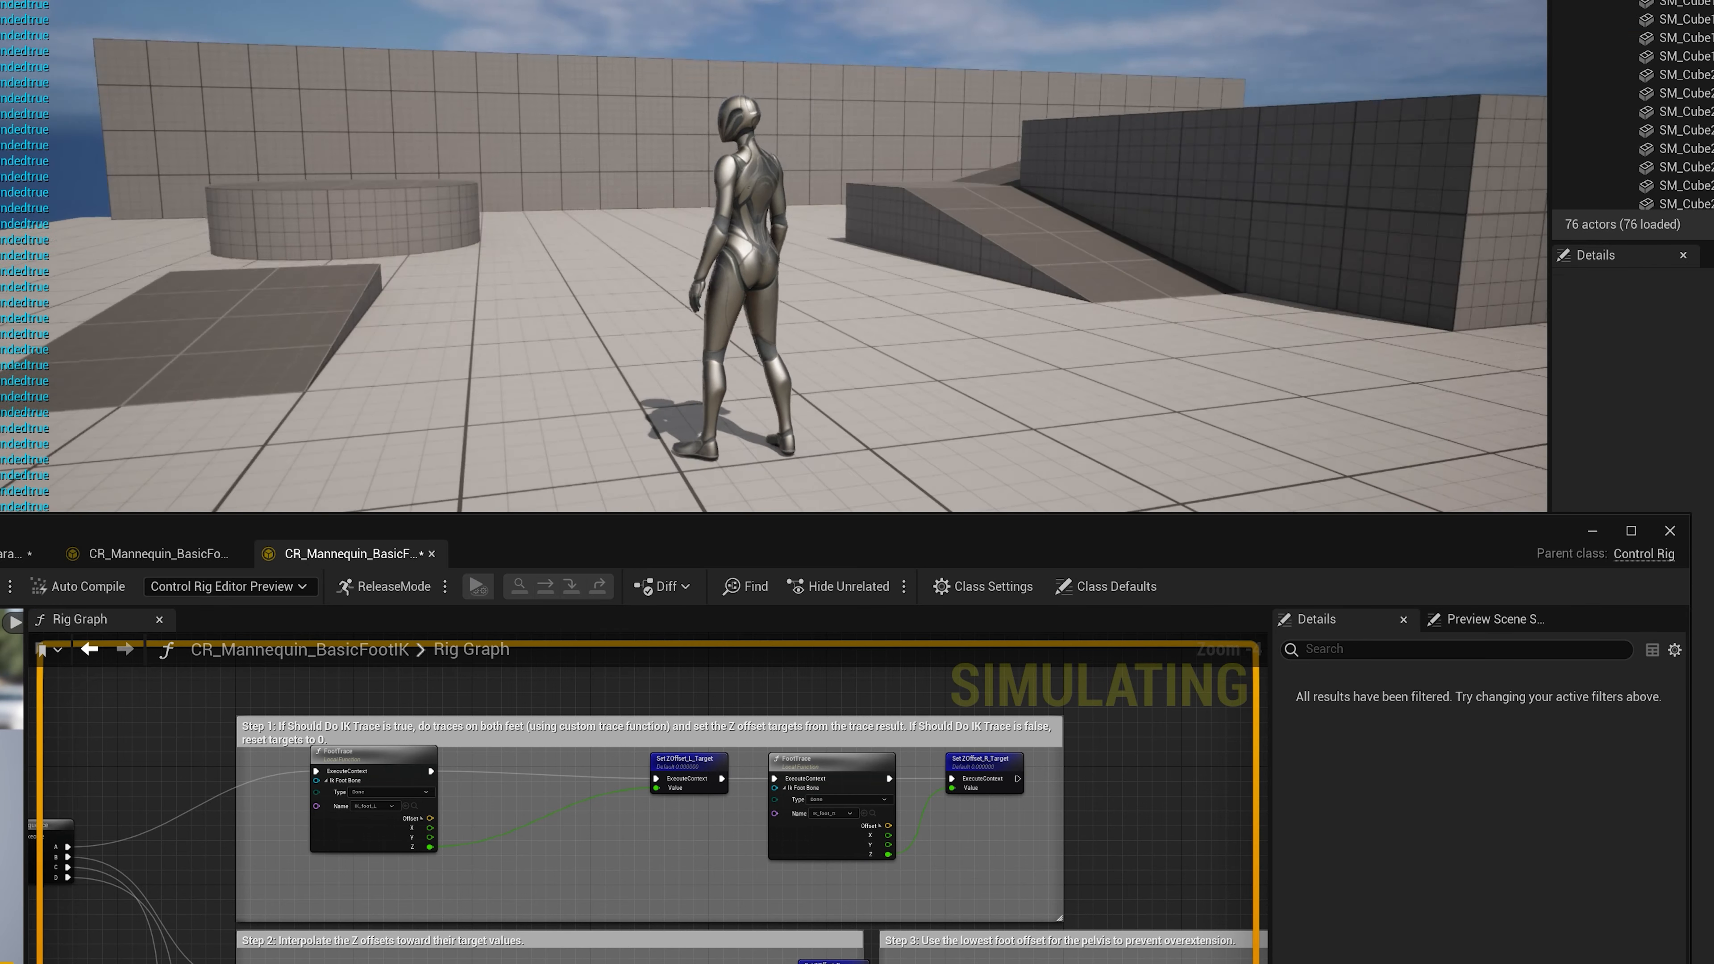
{"action": "key", "text": "w"}
{"action": "key", "text": "d"}
{"action": "key", "text": "s"}
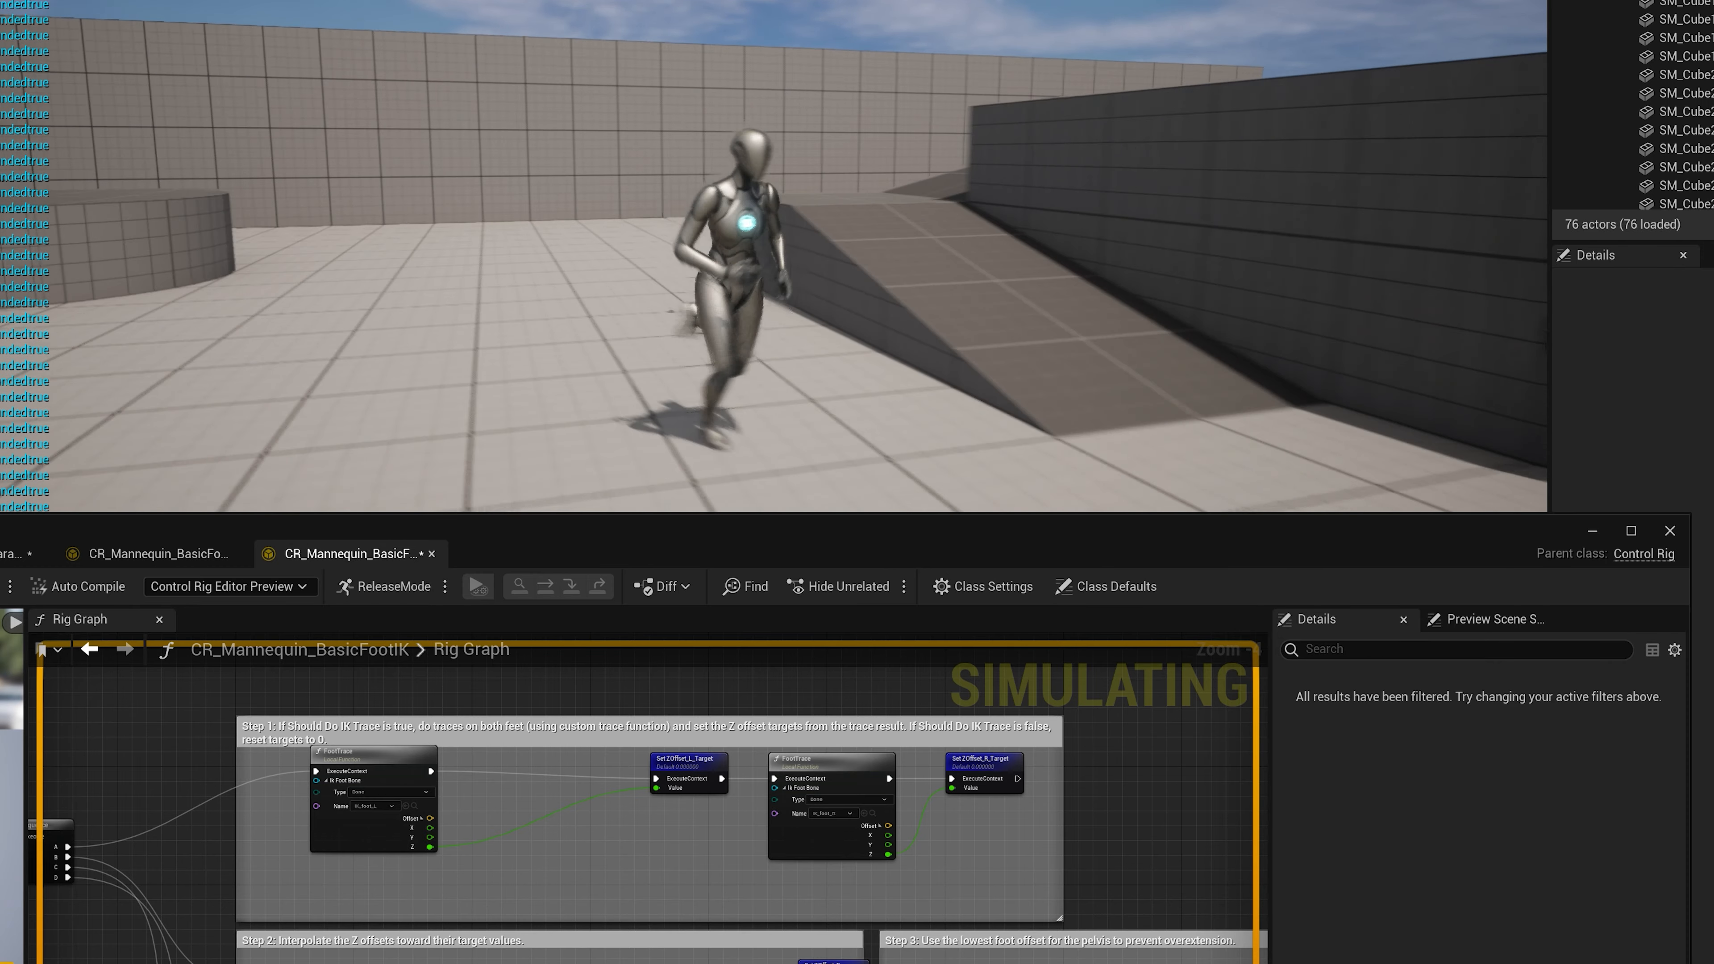
{"action": "key", "text": "w"}
{"action": "key", "text": "a"}
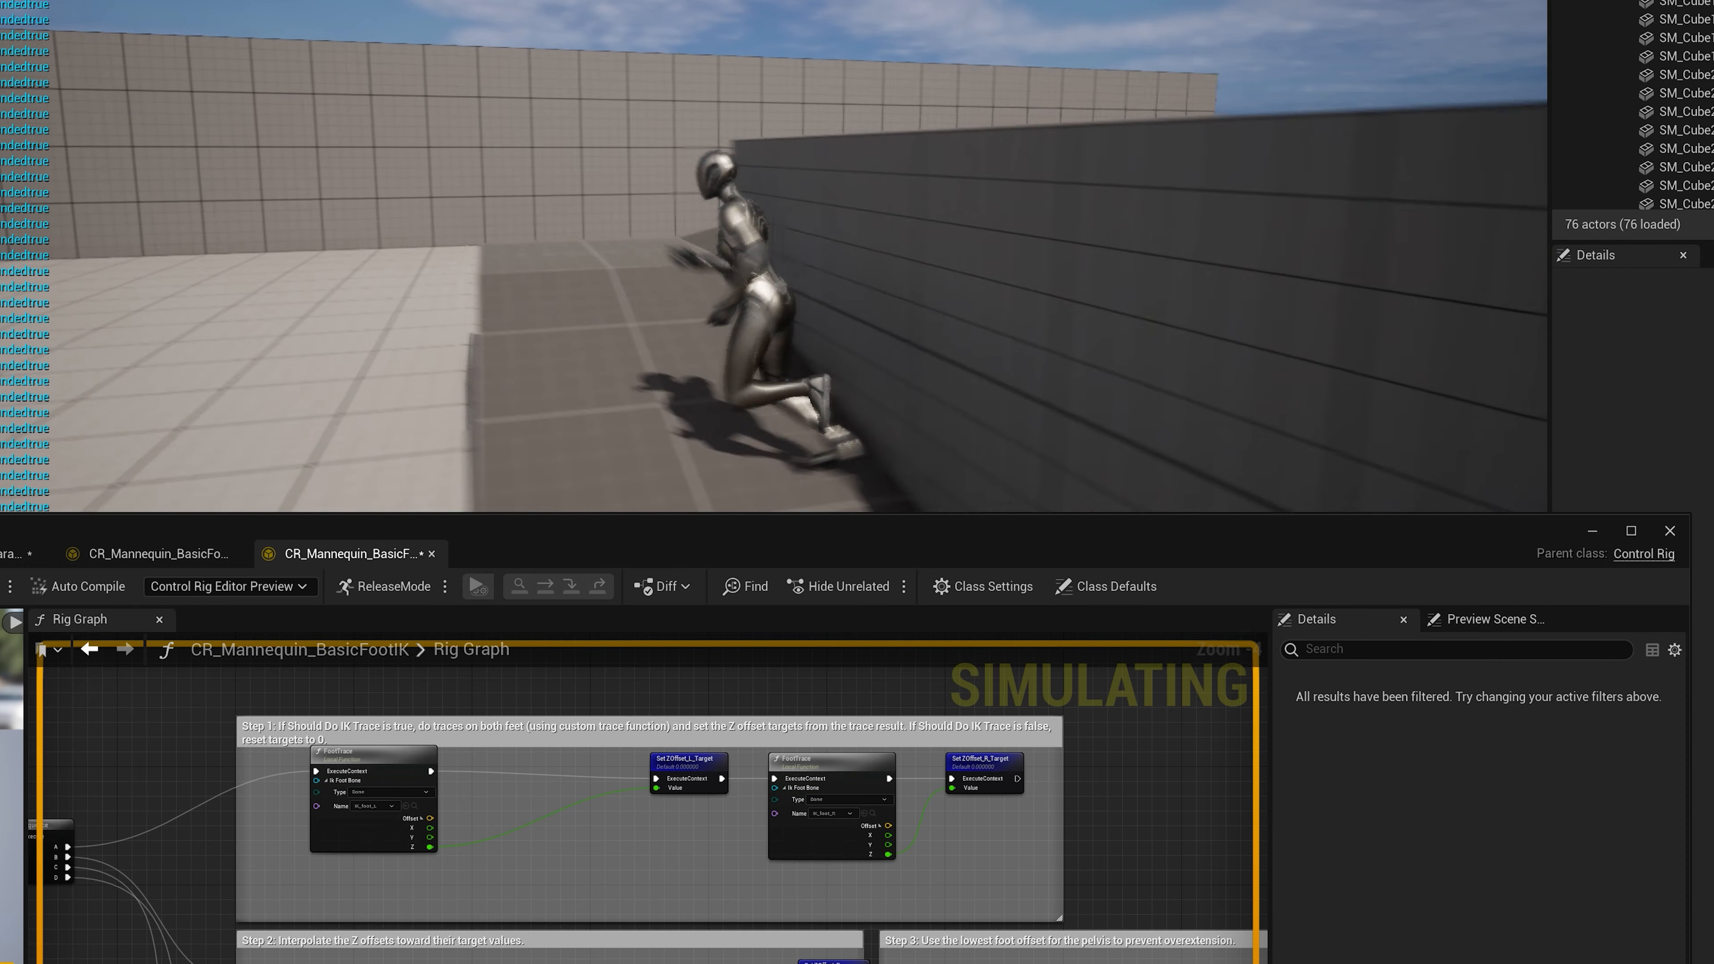
{"action": "key", "text": "d"}
{"action": "key", "text": "space"}
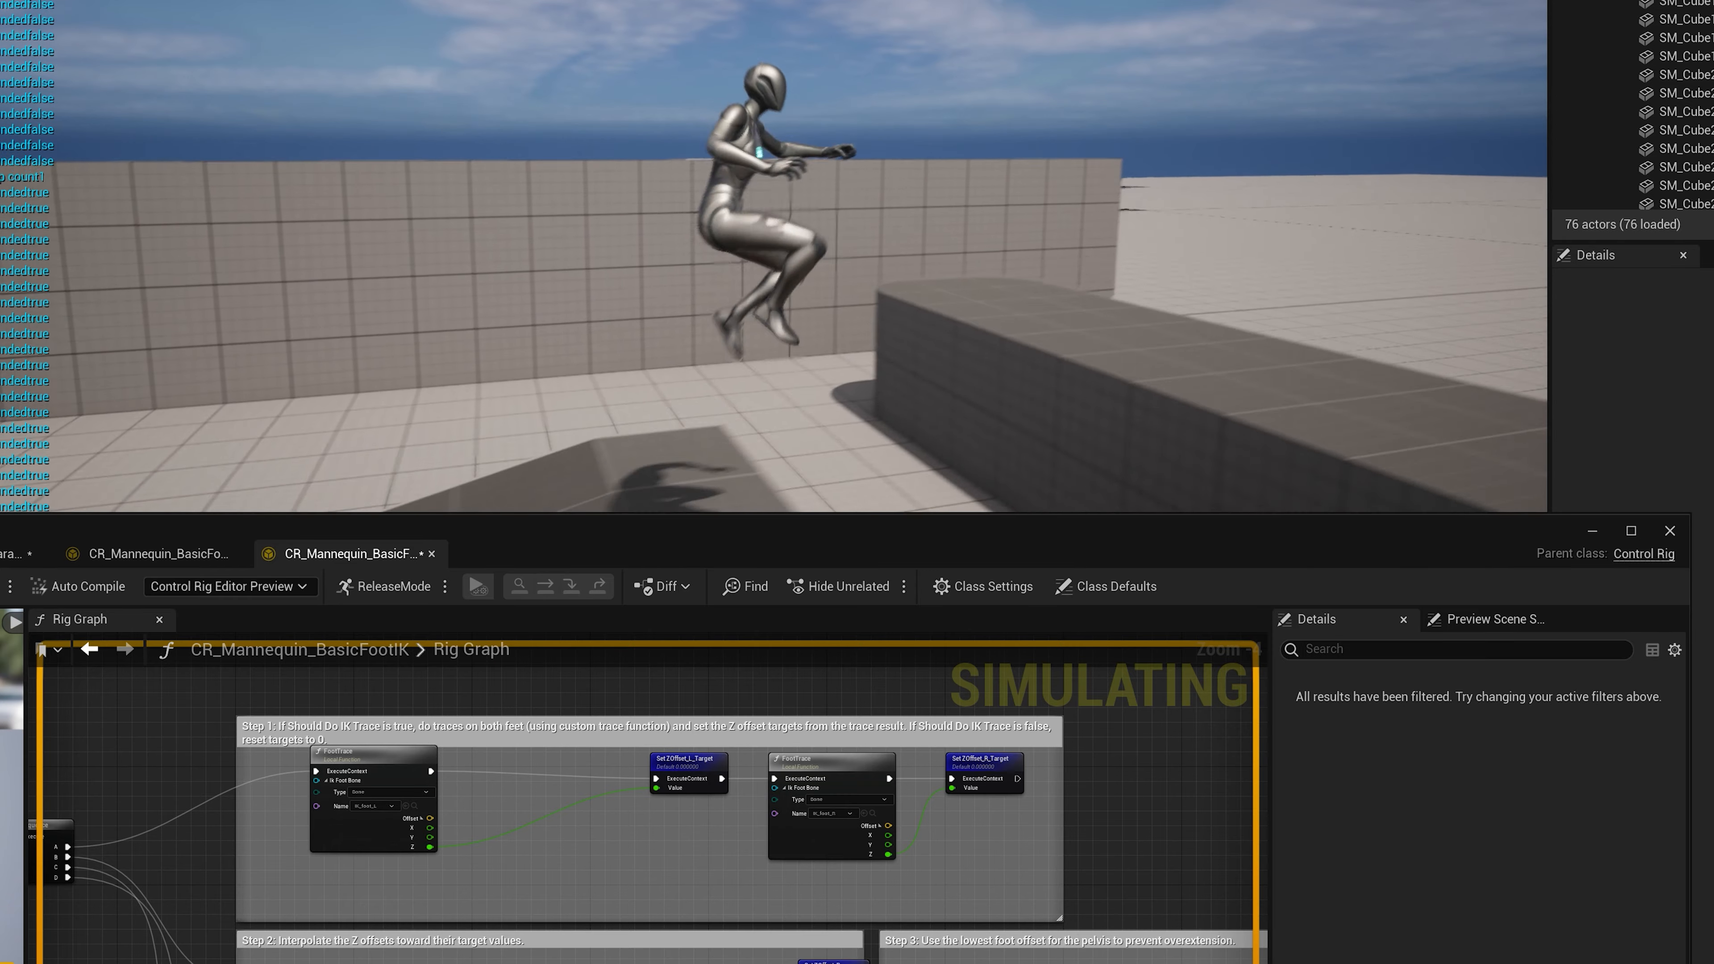
{"action": "key", "text": "s"}
{"action": "key", "text": "a"}
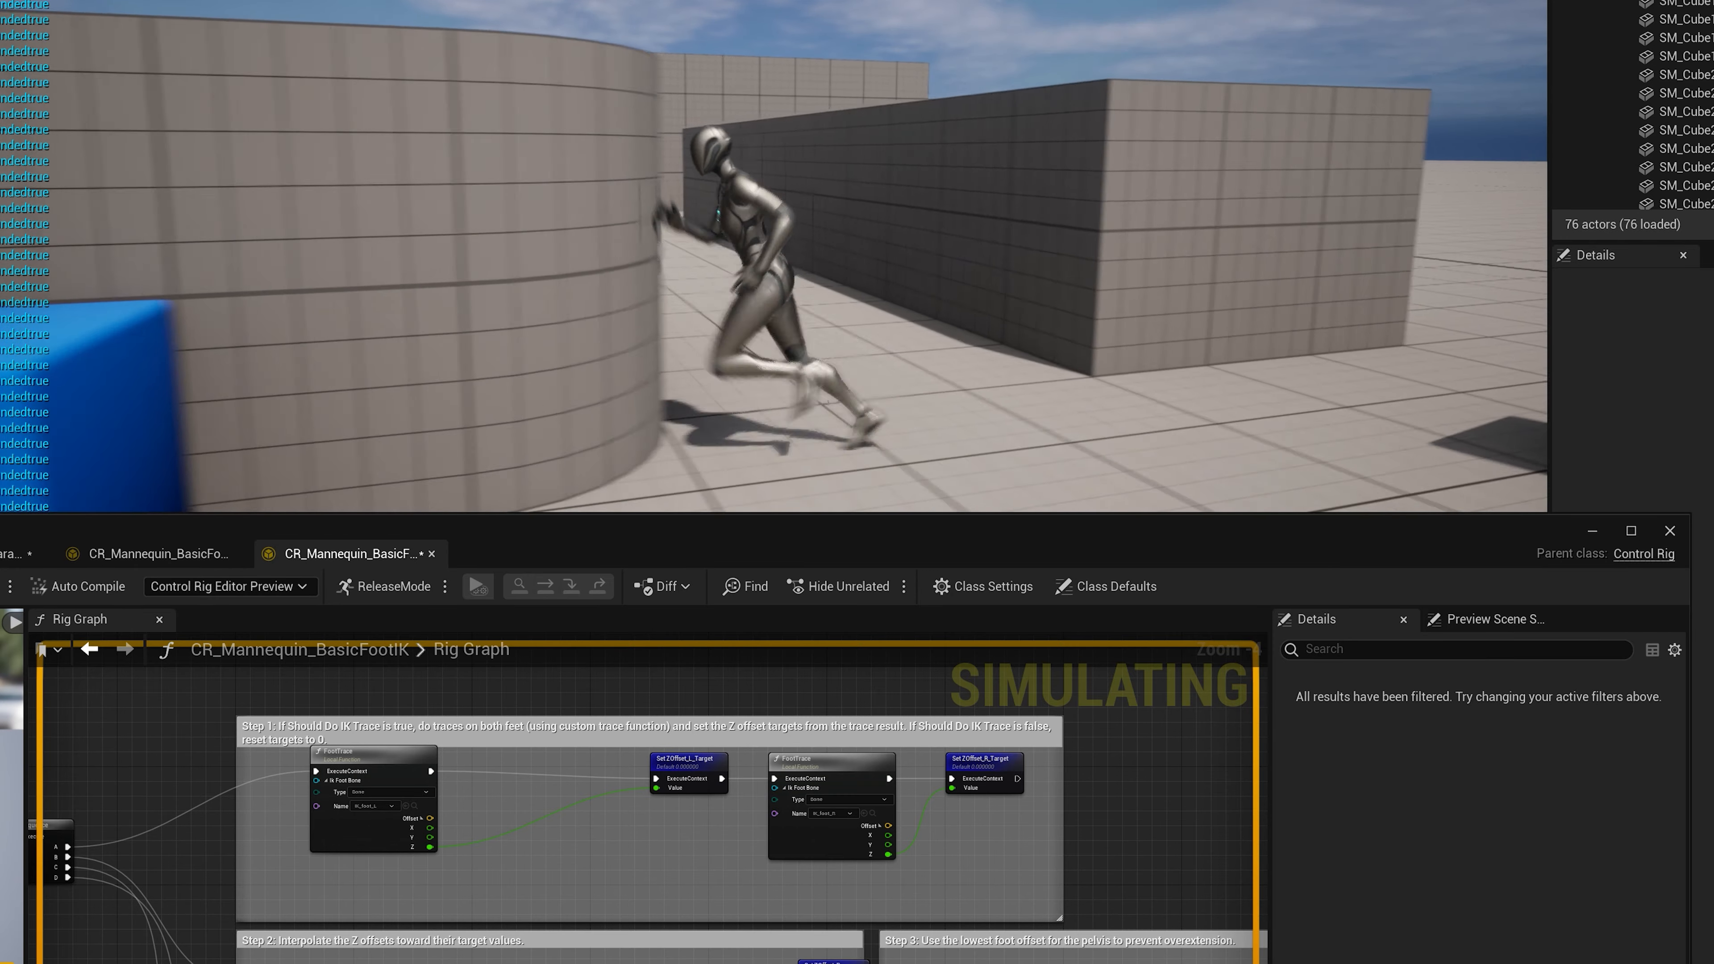
{"action": "key", "text": "a"}
{"action": "key", "text": "w"}
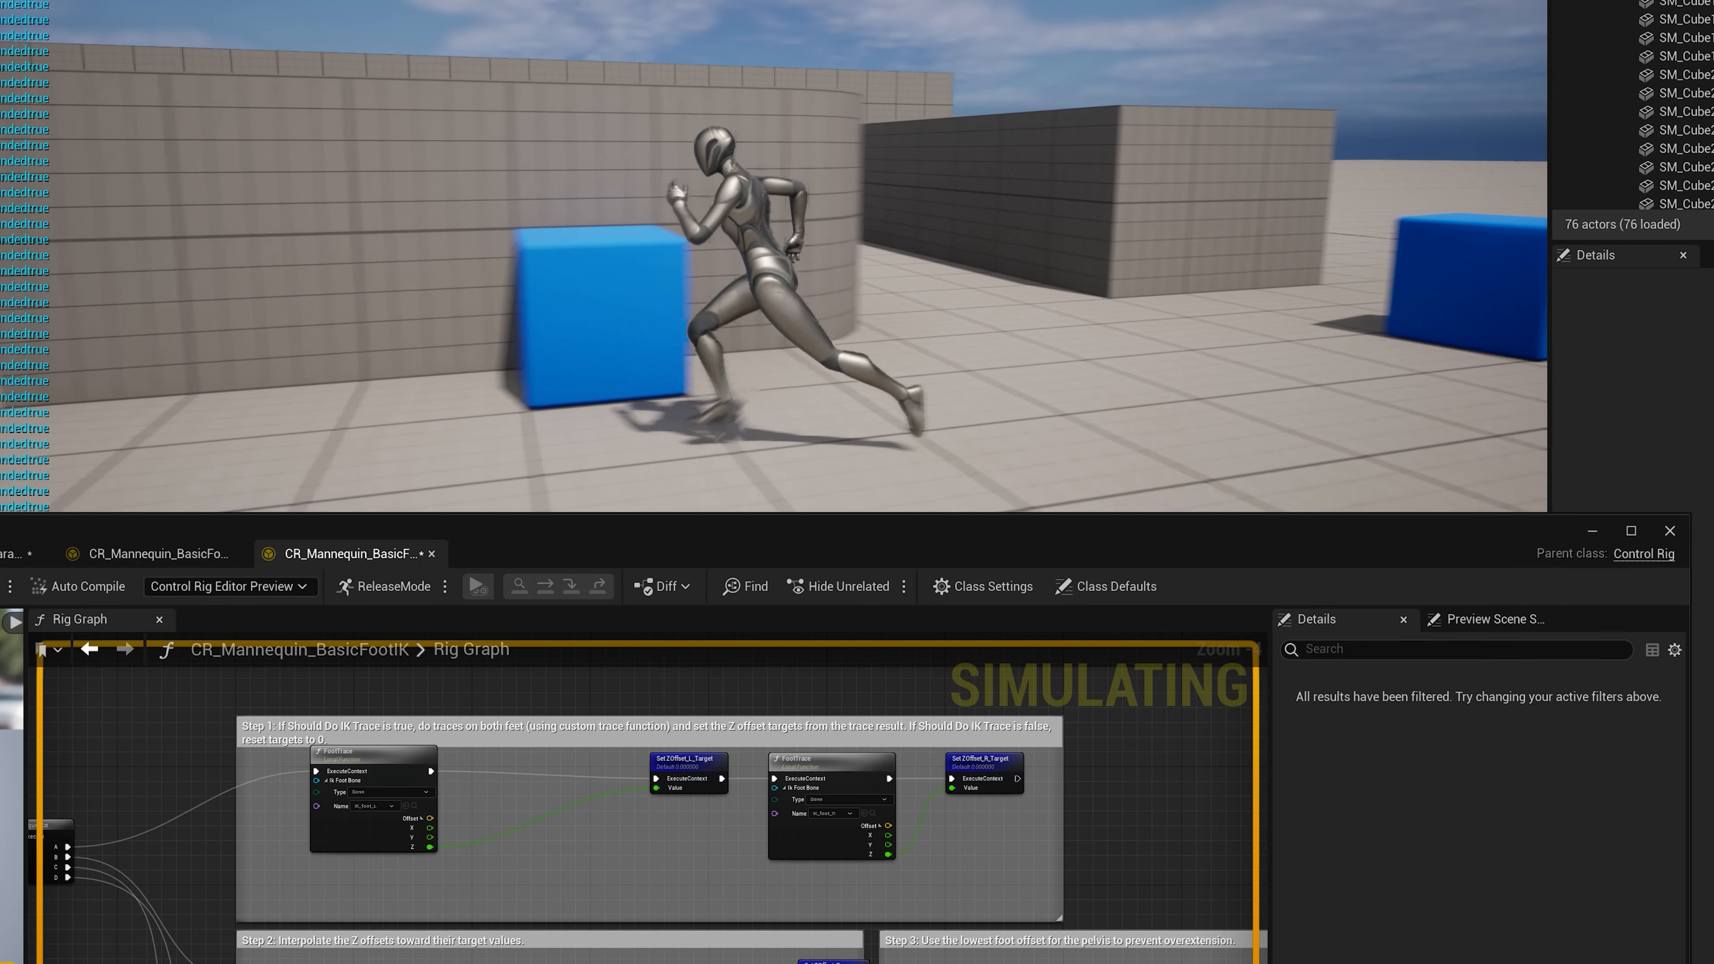
{"action": "key", "text": "w"}
{"action": "key", "text": "a"}
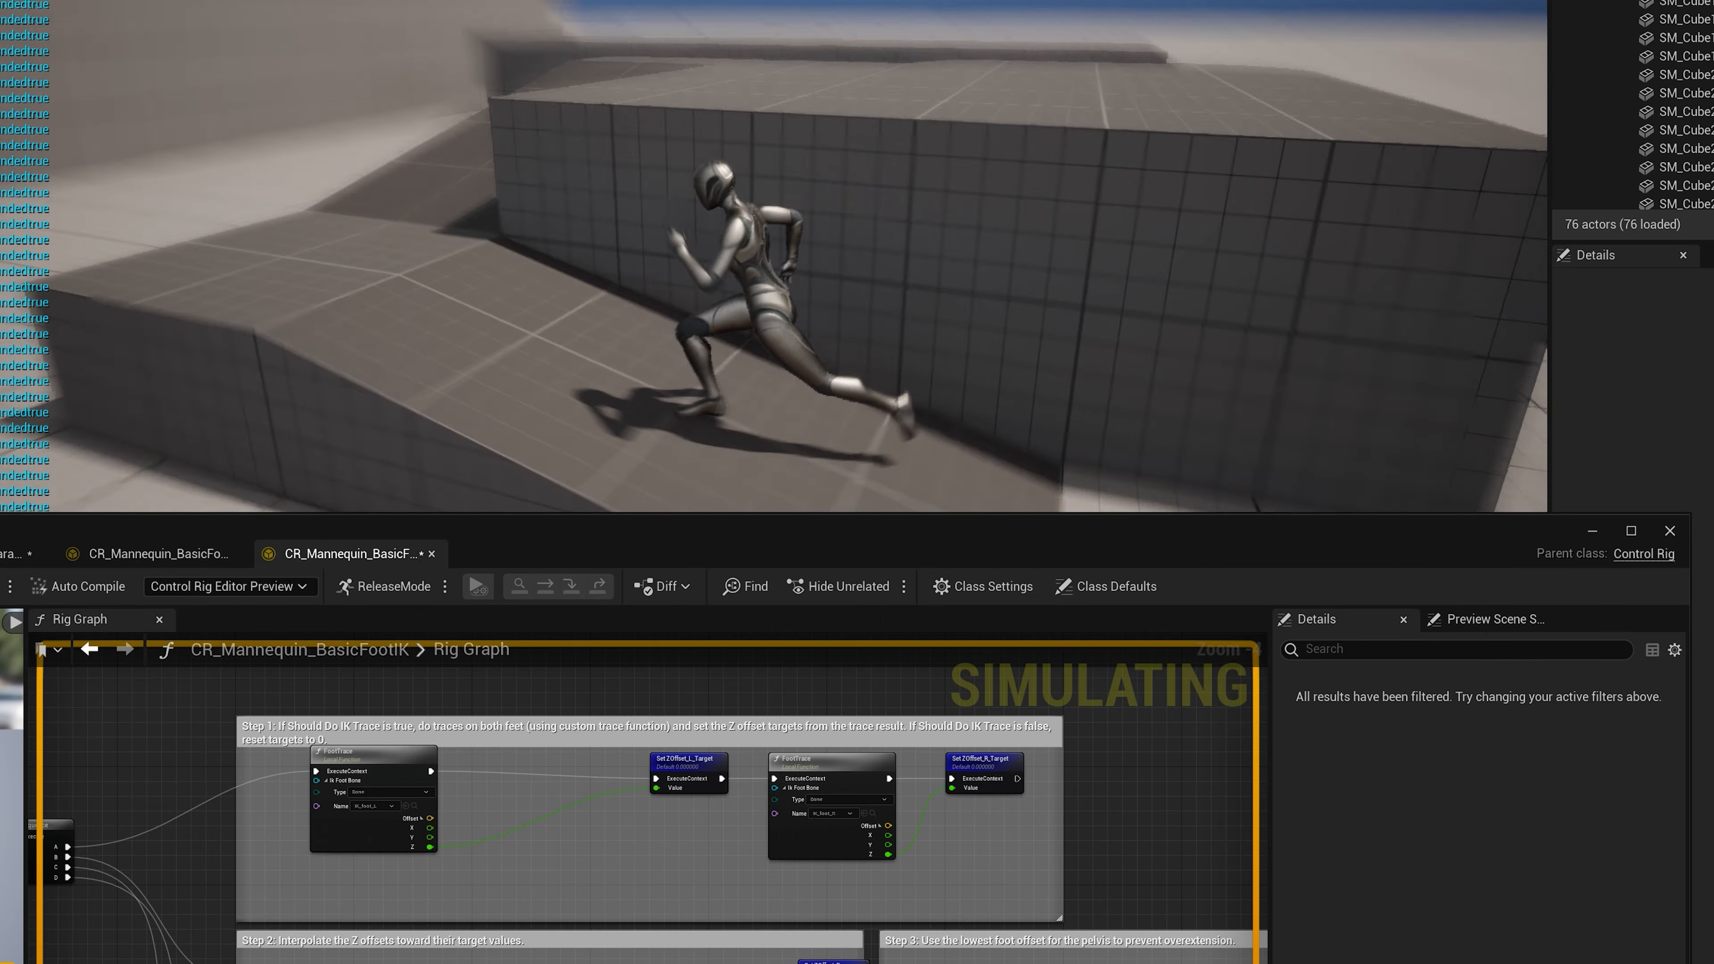
{"action": "key", "text": "w"}
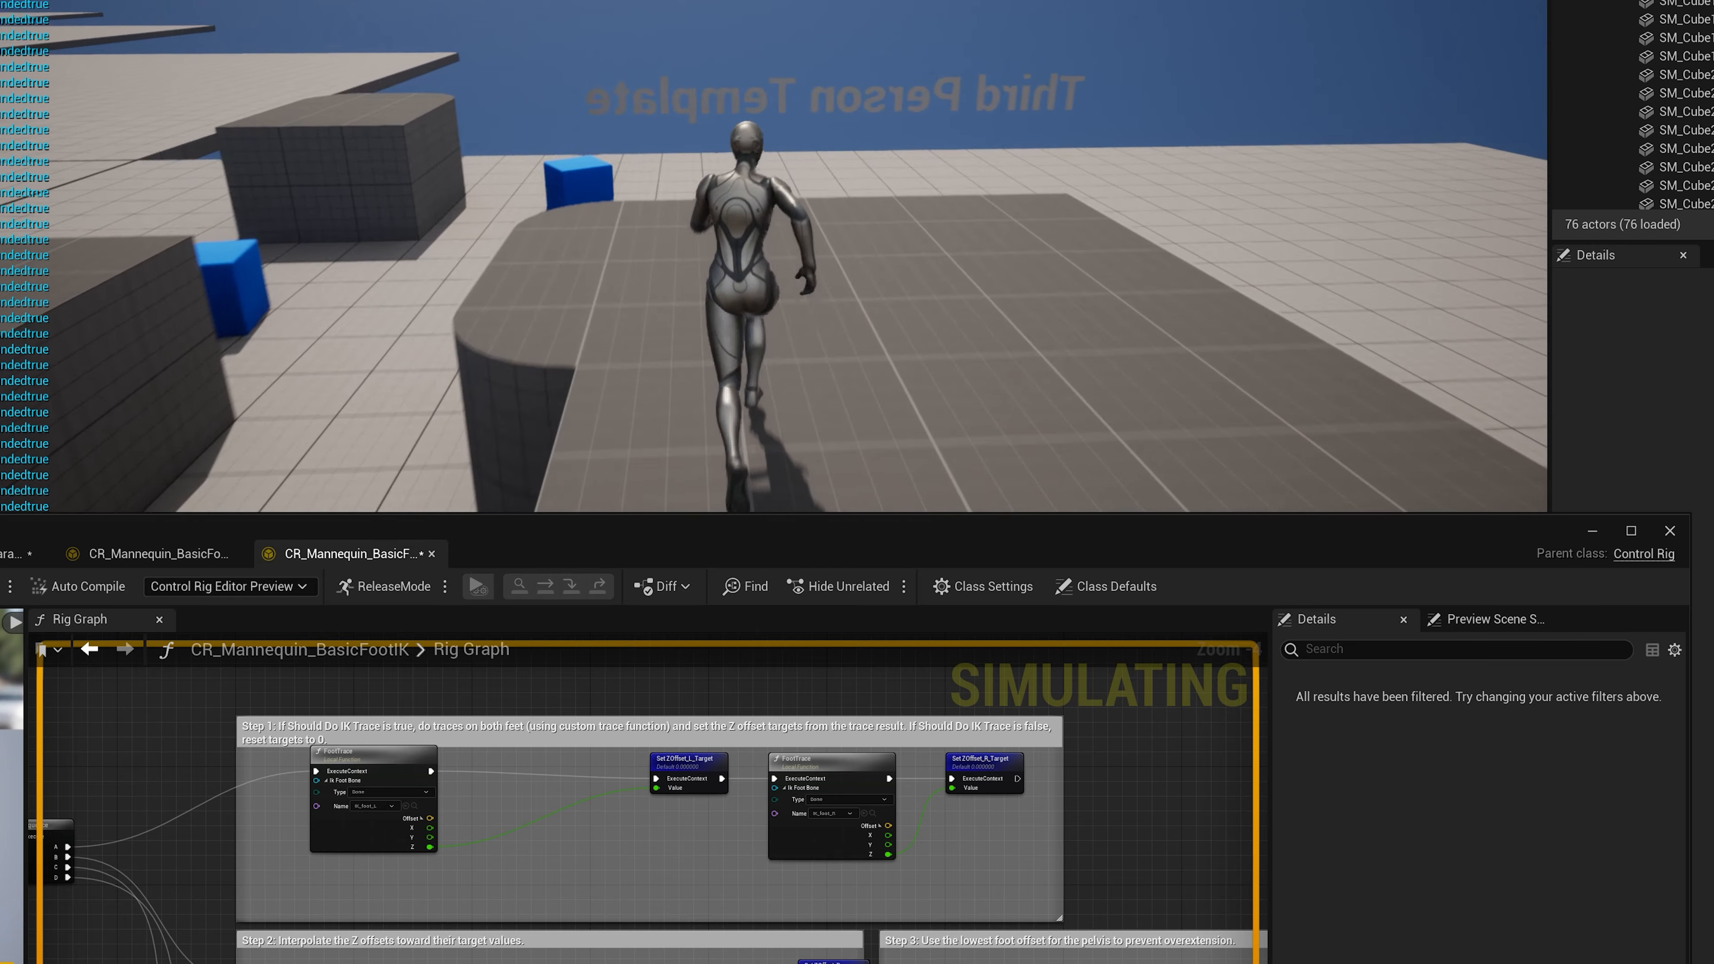
{"action": "key", "text": "a"}
{"action": "key", "text": "space"}
{"action": "key", "text": "space"}
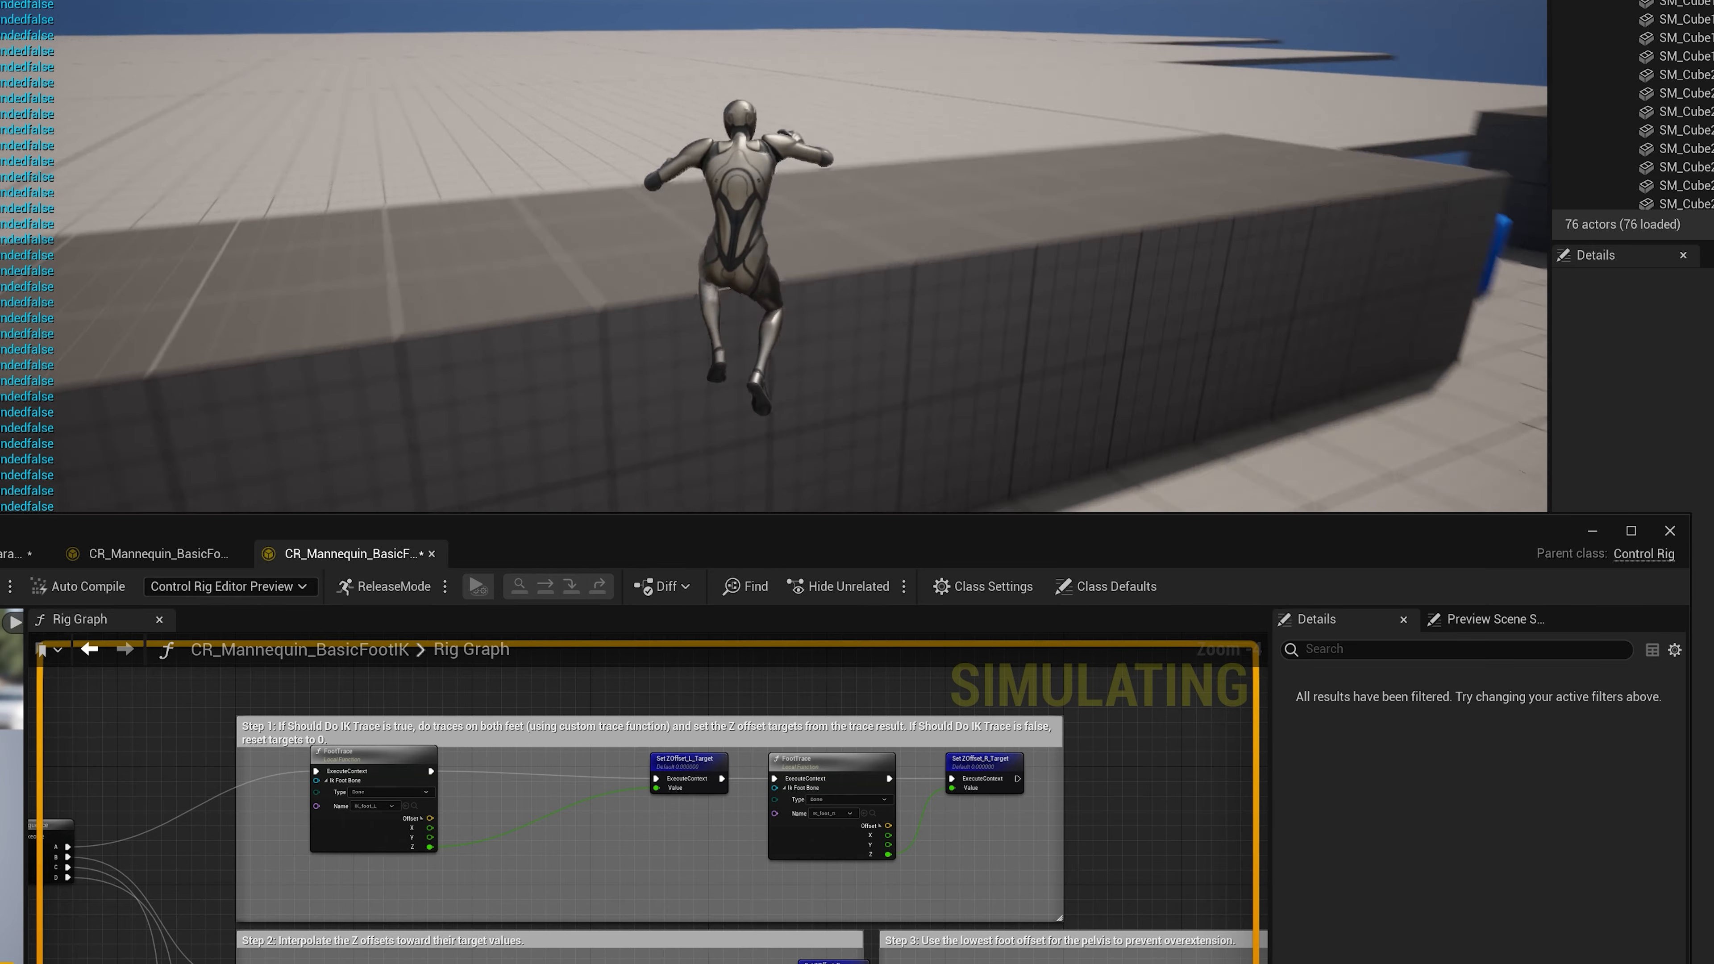
{"action": "key", "text": "w"}
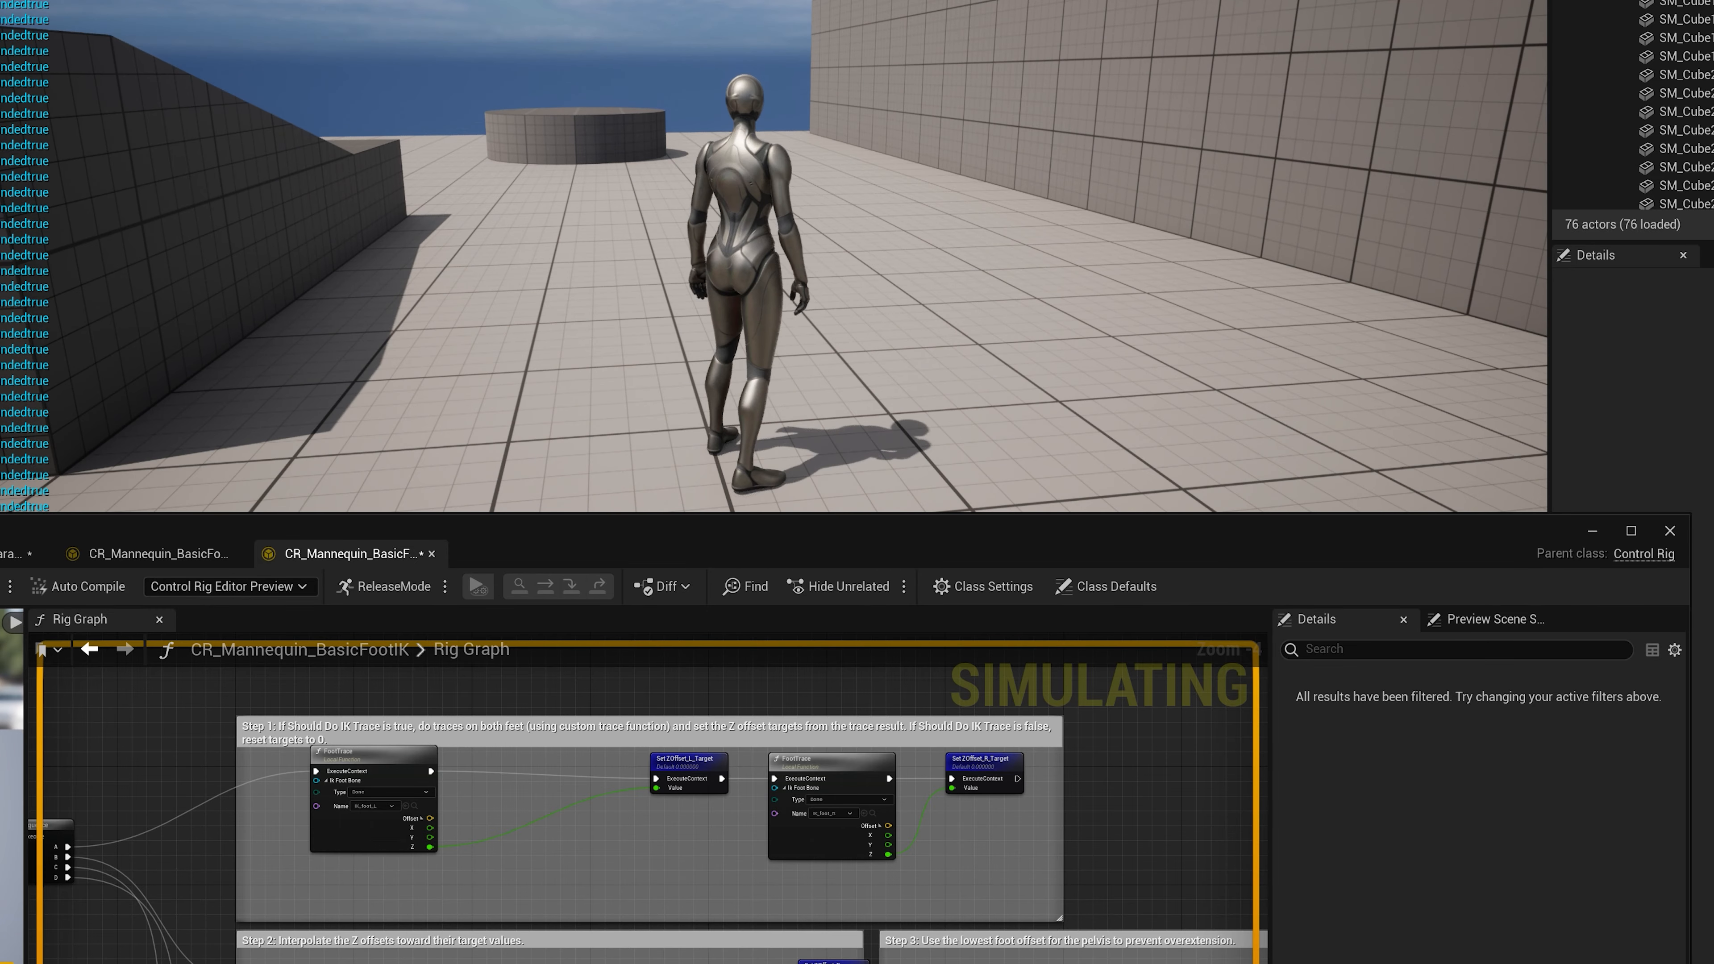